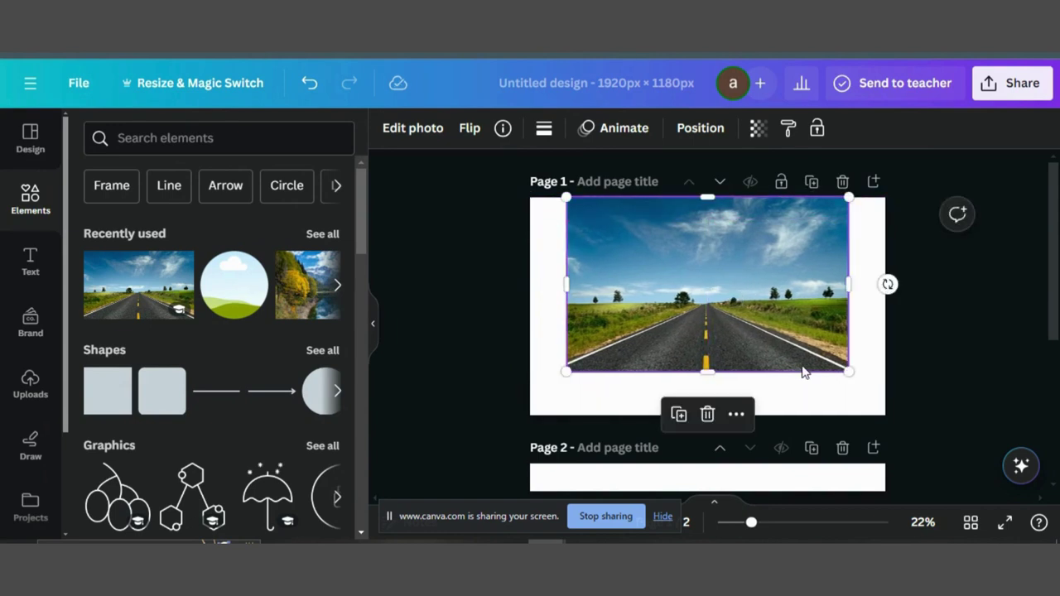
Enlarge the road photo to fill page 1's full height and centre it between the side margins.
drag(847, 369, 867, 387)
drag(725, 389, 723, 418)
drag(723, 329, 714, 330)
click(441, 280)
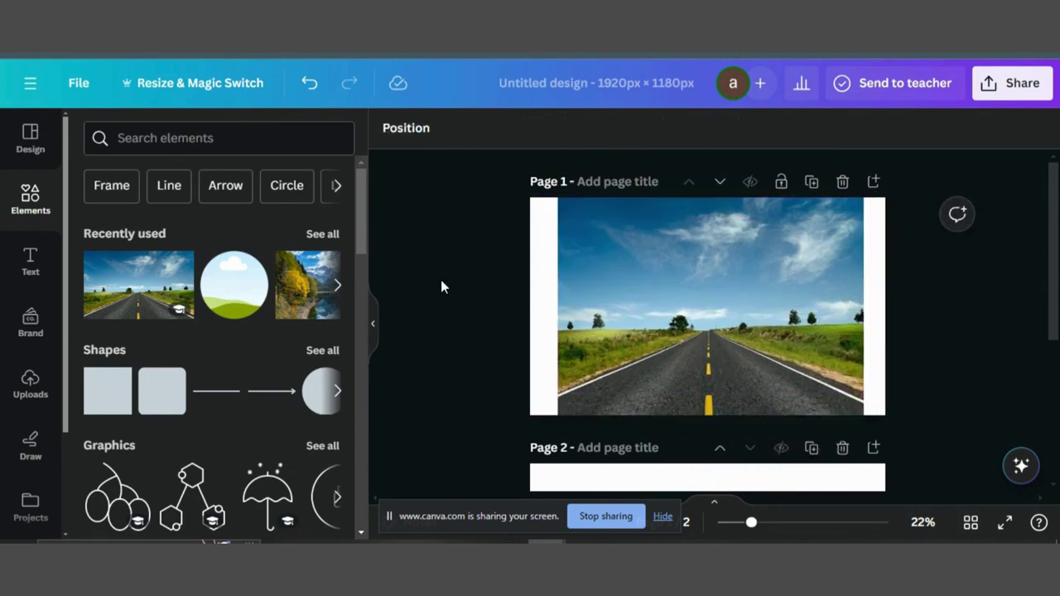
Add a square shape to page 1 and fill it with white.
click(90, 385)
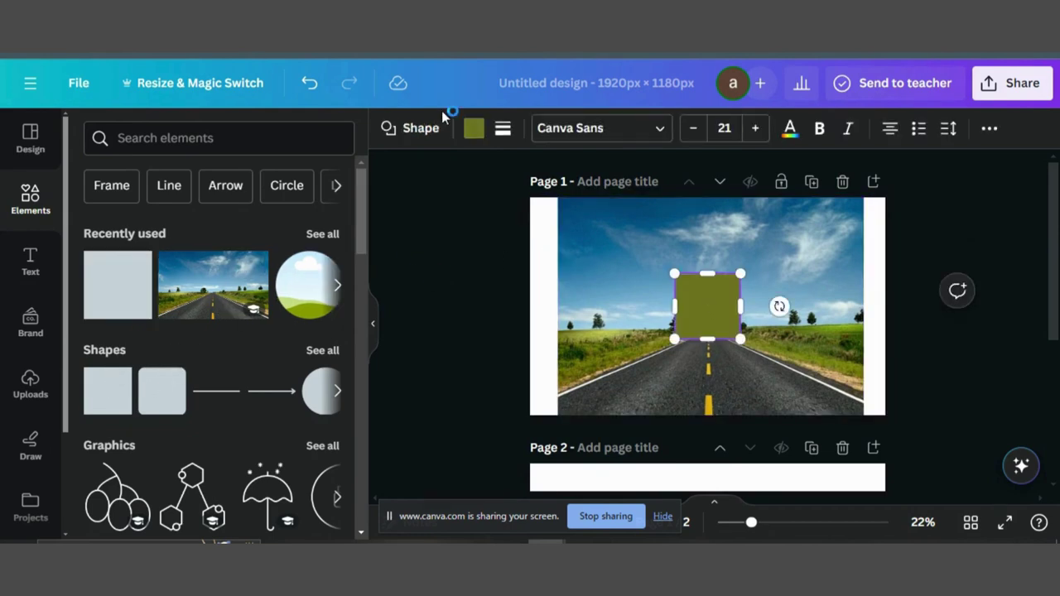
click(473, 129)
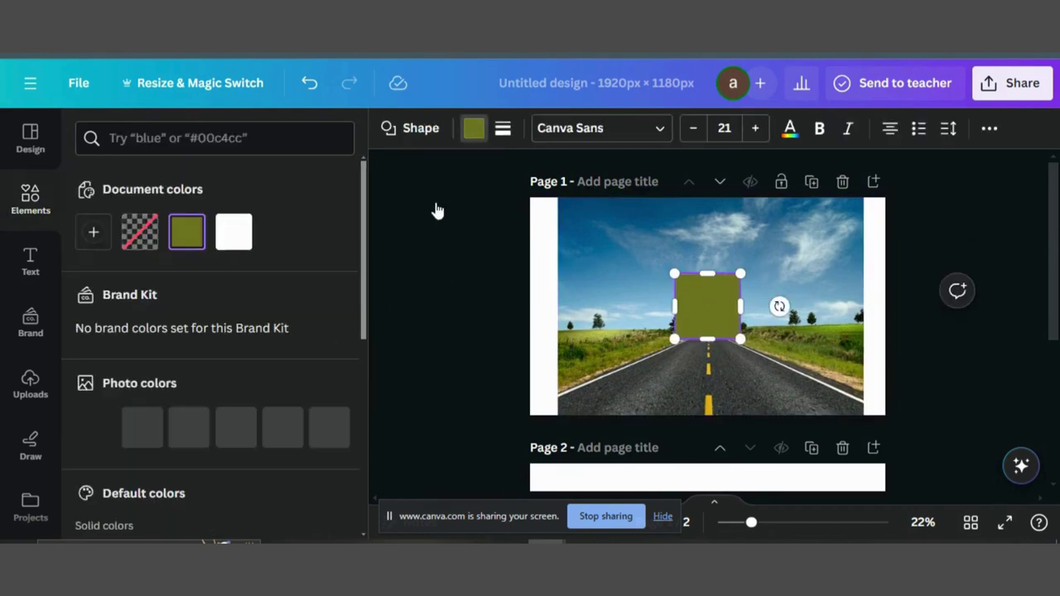
click(234, 232)
Stretch the white square into a large rectangle and rotate it along the road's left edge to mask the scenery there.
drag(724, 318, 553, 370)
drag(568, 328, 622, 185)
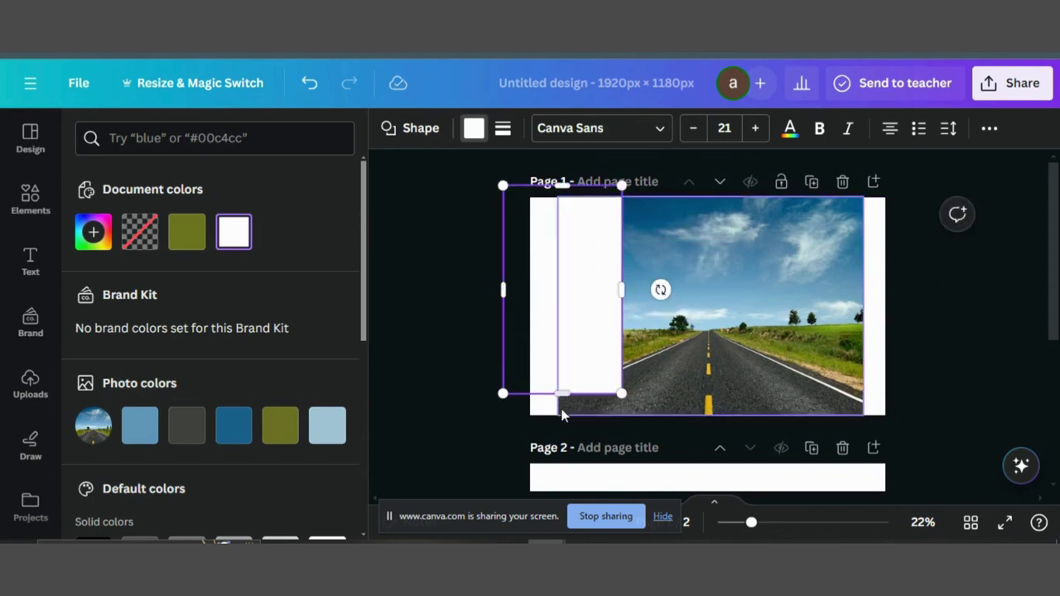
drag(560, 393, 590, 411)
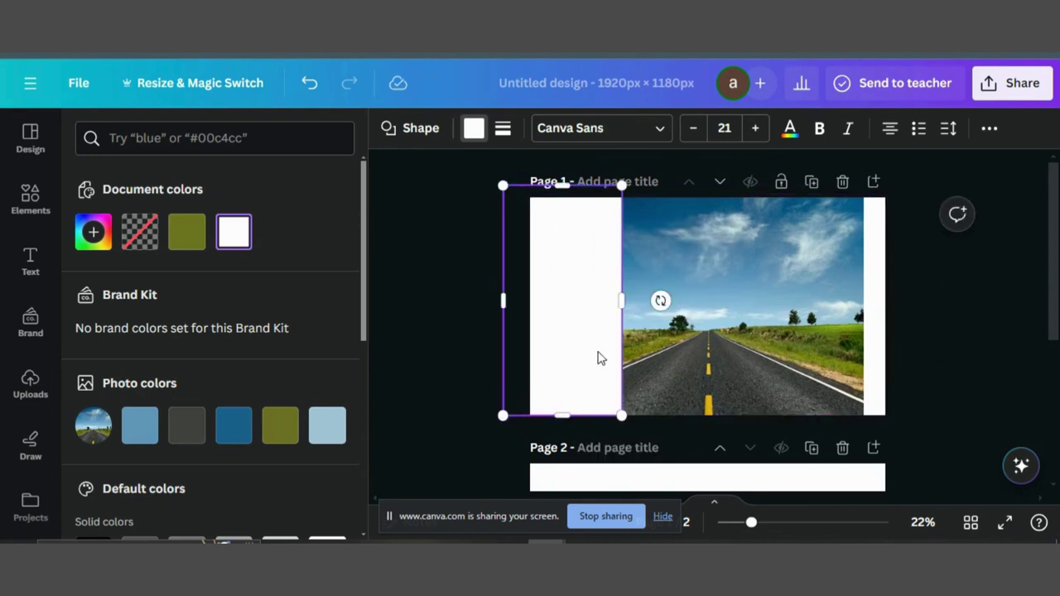
drag(660, 301, 599, 323)
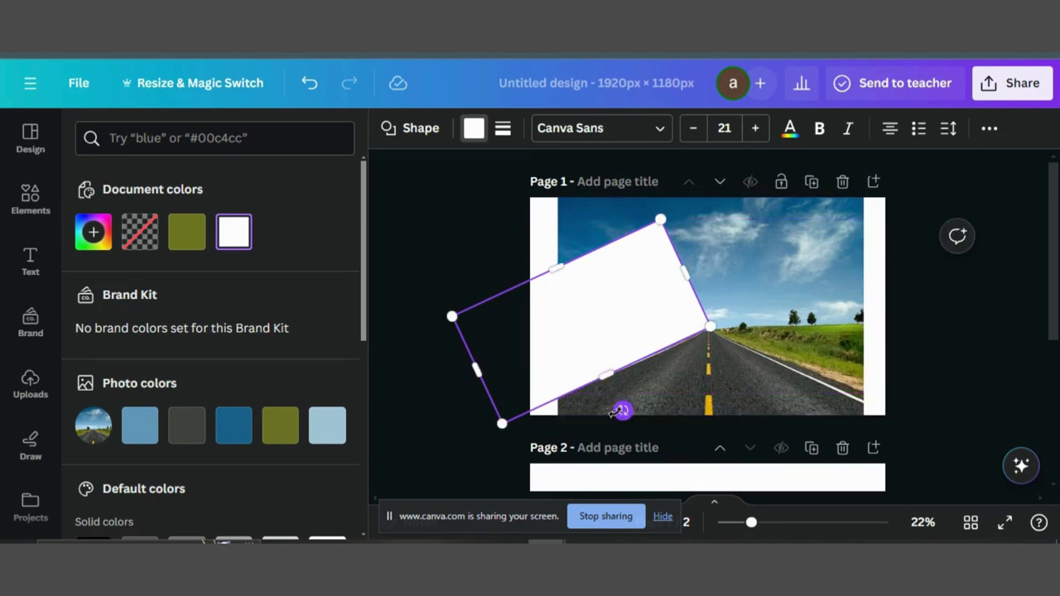
drag(620, 411, 617, 412)
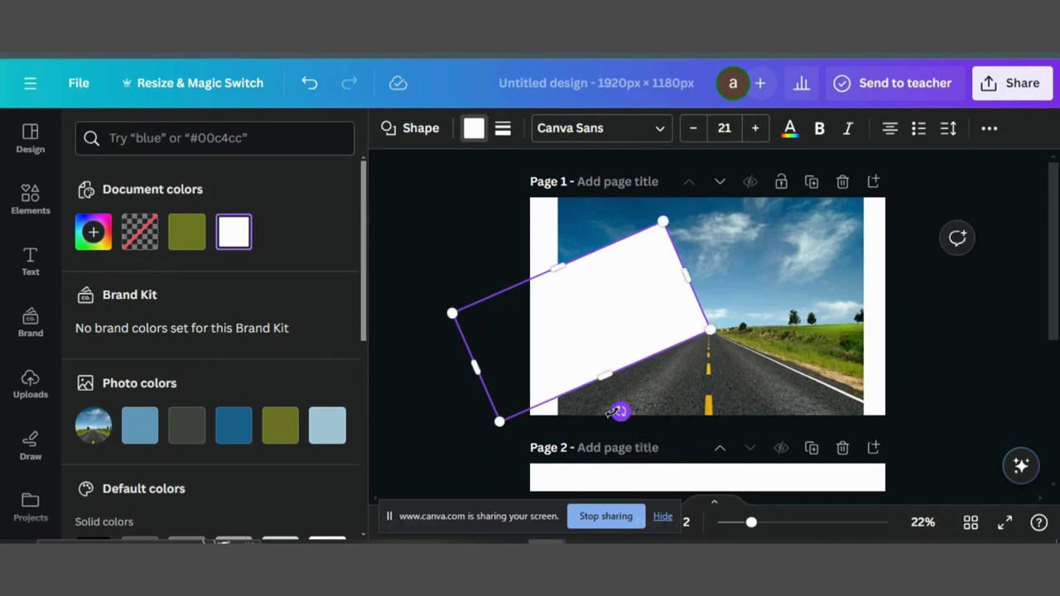
click(719, 393)
Duplicate the white rectangle and place the tilted copy over the scenery to the right of the road.
click(628, 298)
drag(628, 299, 826, 257)
drag(634, 343, 926, 395)
drag(798, 348, 829, 309)
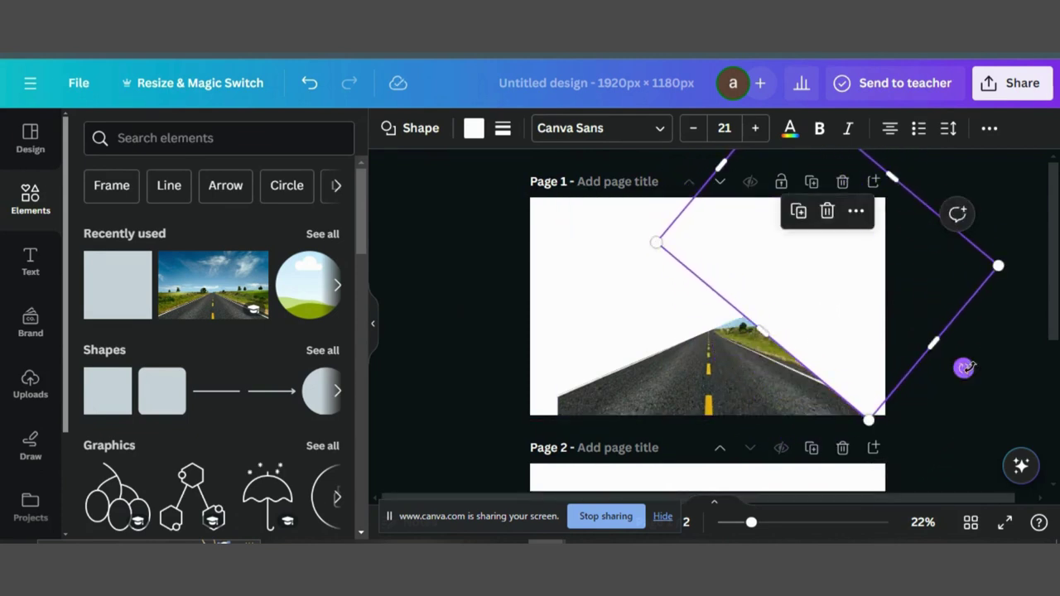
Fine-tune the second white rectangle's rotation and position so its lower side follows the road's right edge.
drag(964, 368, 983, 338)
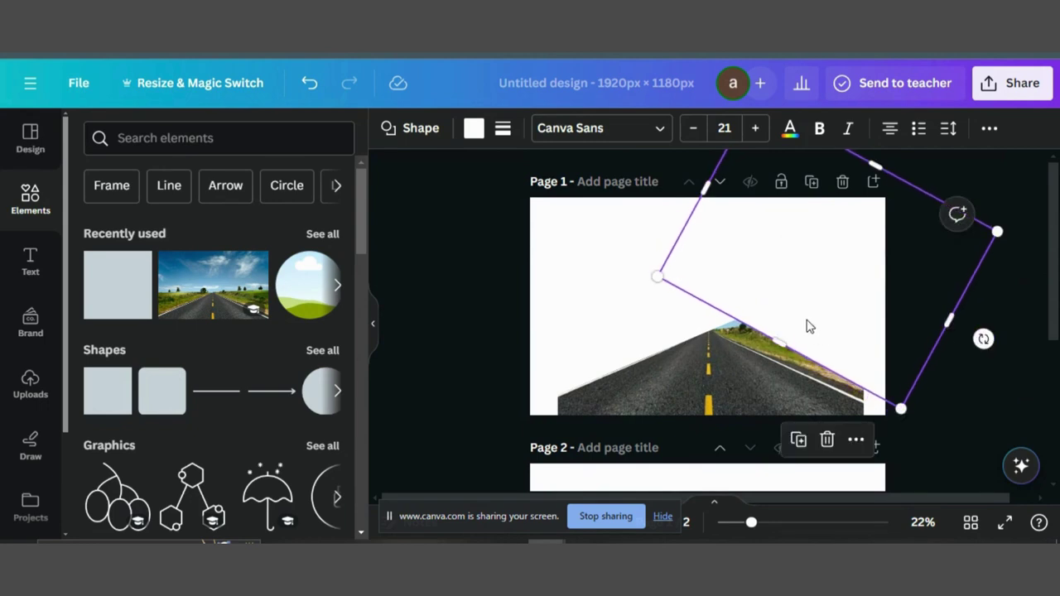
drag(787, 306, 787, 315)
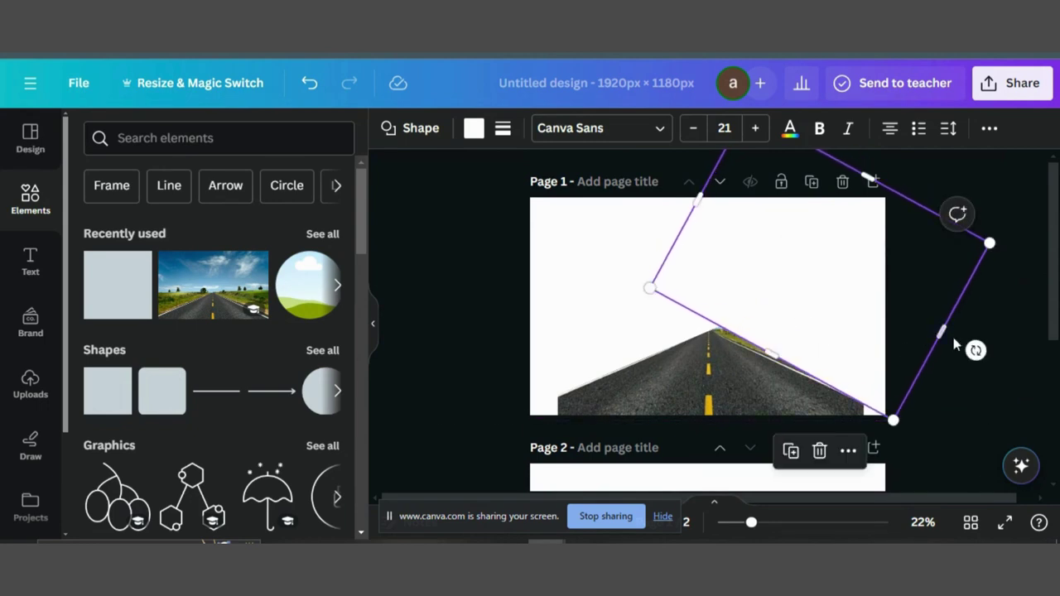
drag(977, 352, 981, 341)
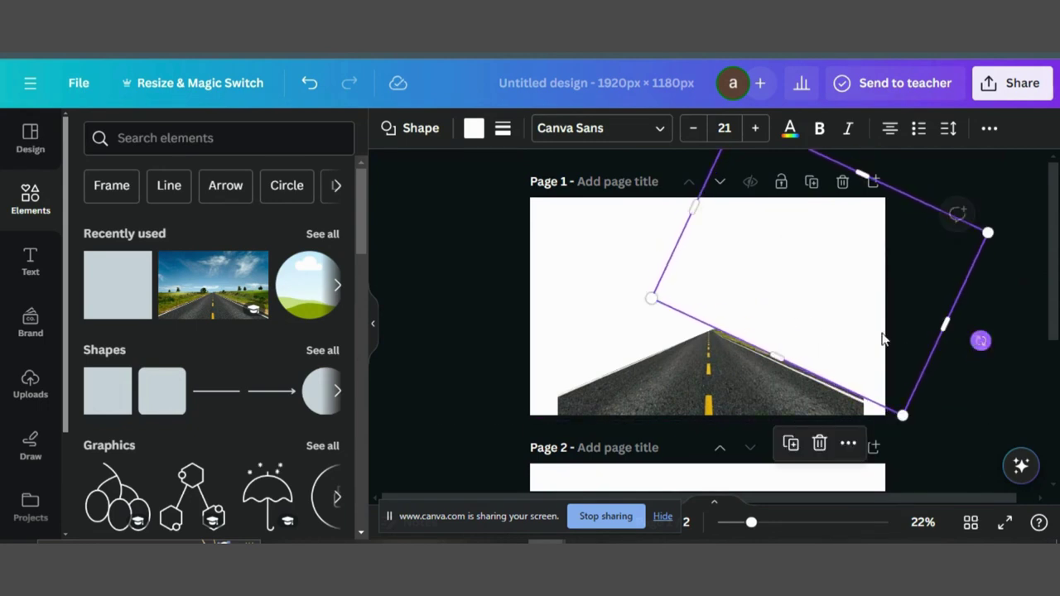
drag(764, 314, 761, 320)
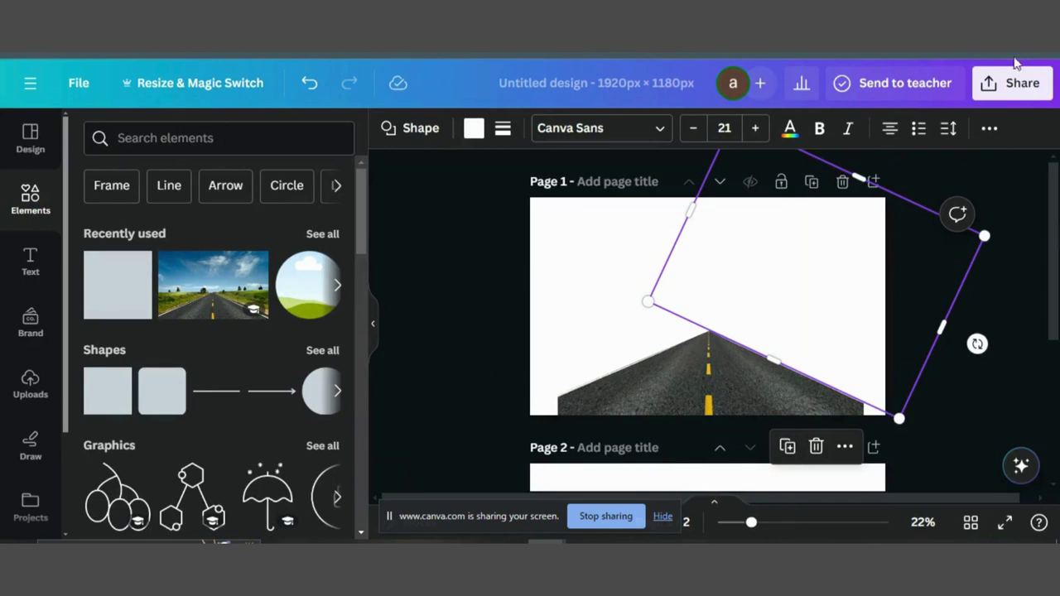
Download only page 1 of the design as a PNG at 1,920 × 1,180 px.
click(1023, 83)
scroll(810, 358, down, 3)
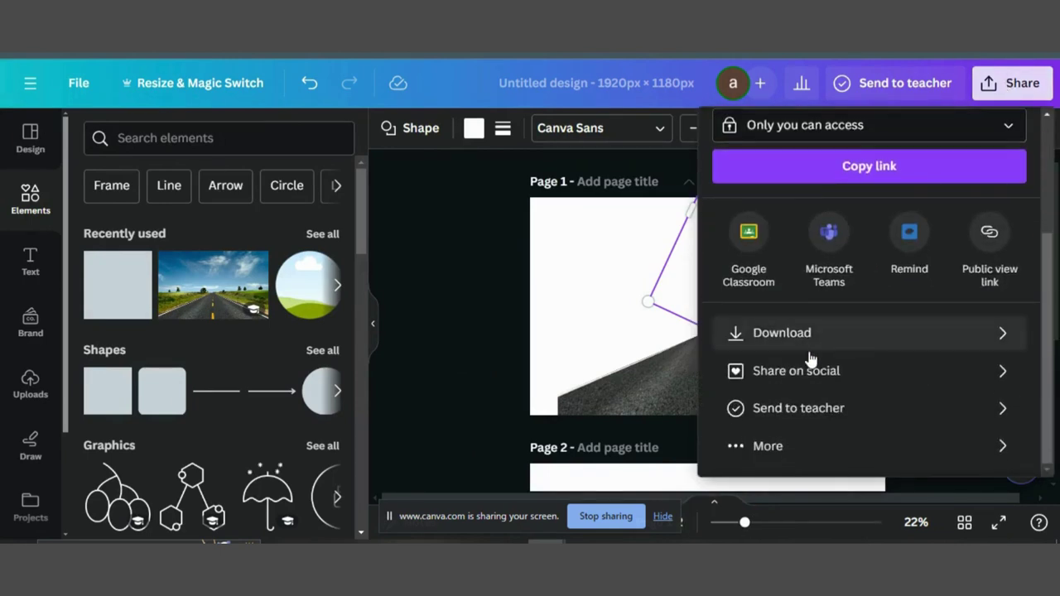
click(769, 340)
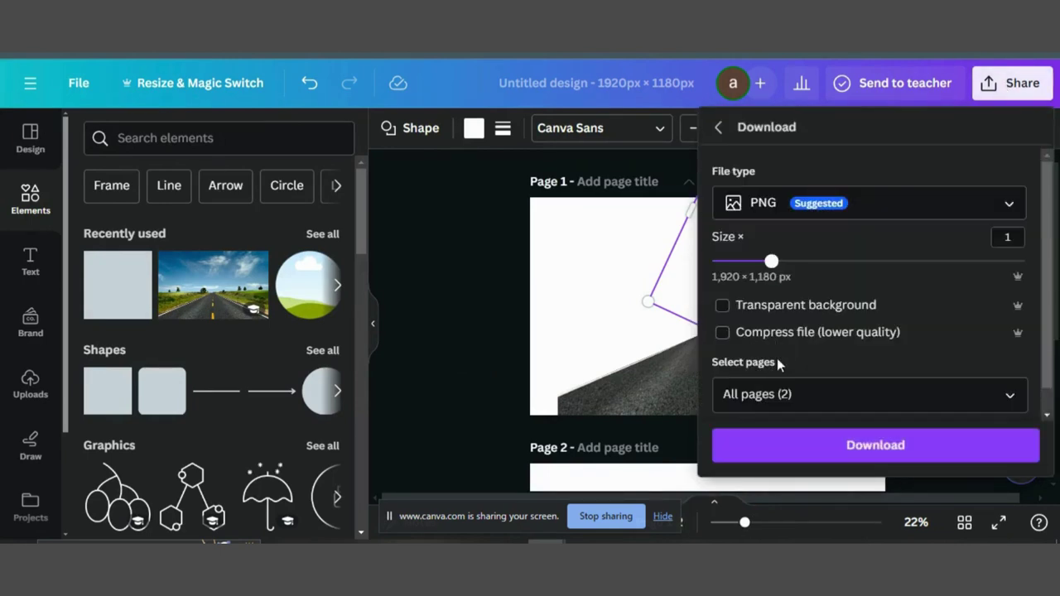
click(800, 405)
click(798, 238)
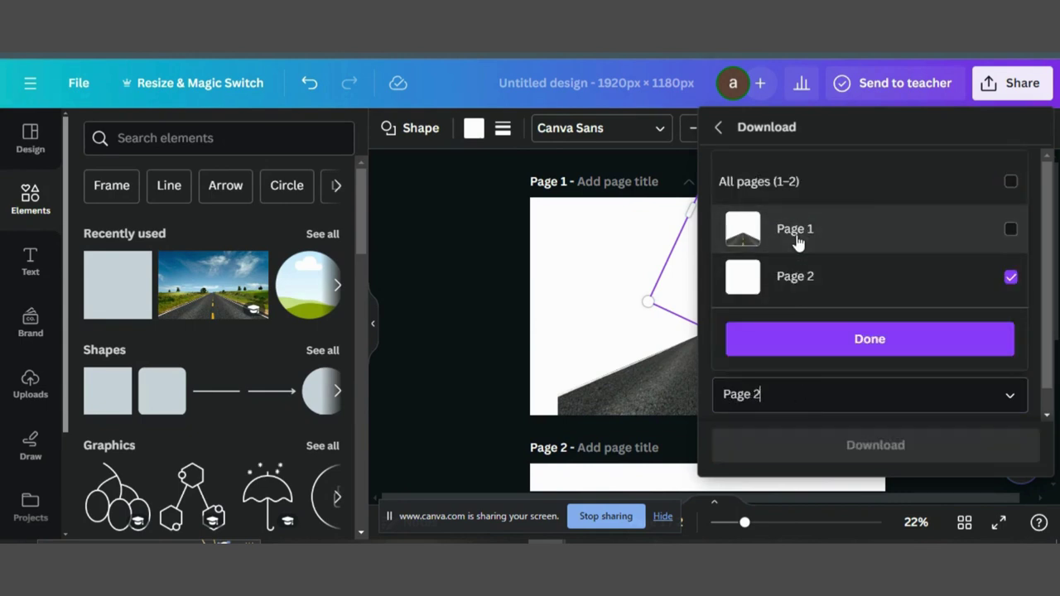
click(1013, 181)
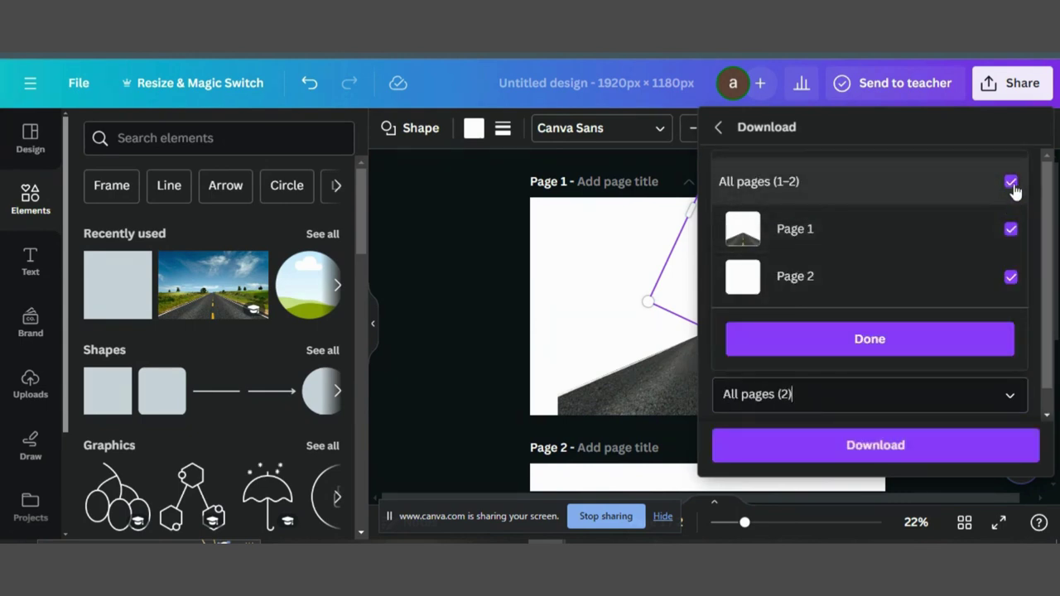
click(1014, 186)
click(1011, 230)
click(837, 340)
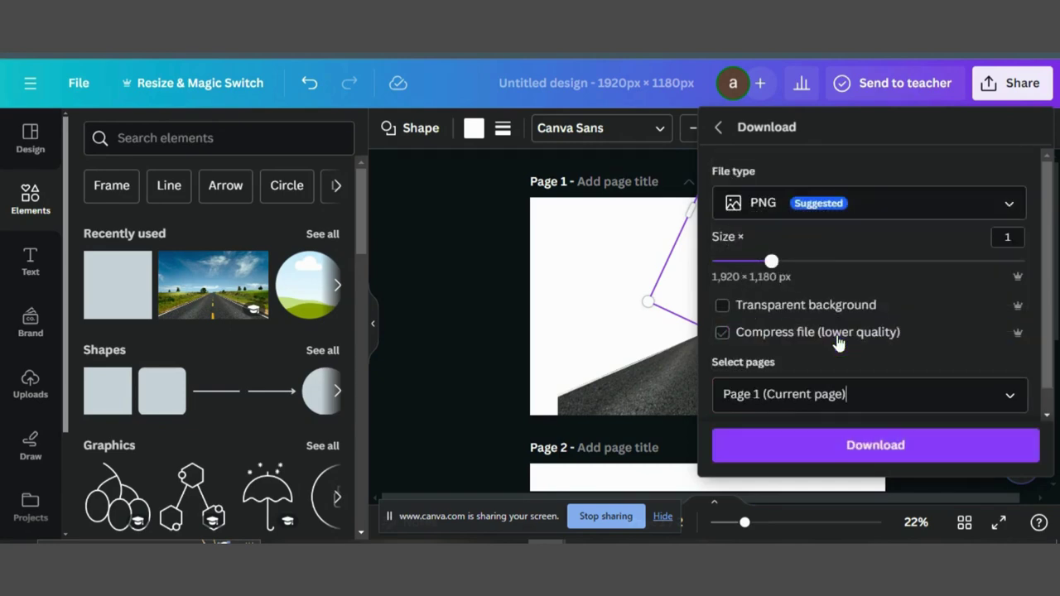
click(814, 450)
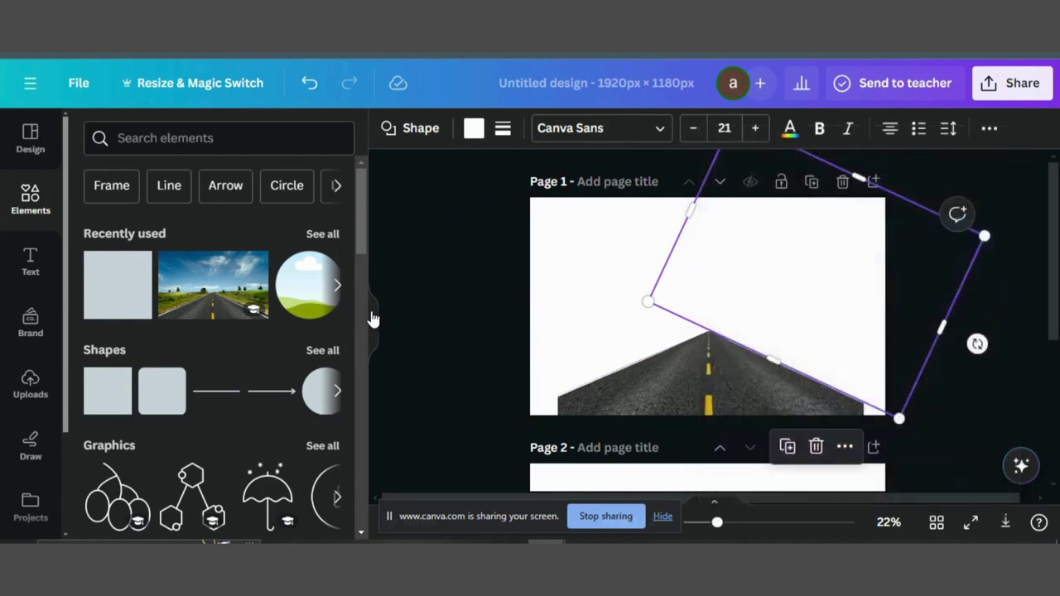
Upload the downloaded file Untitled design (58).png to the design's image uploads.
click(373, 322)
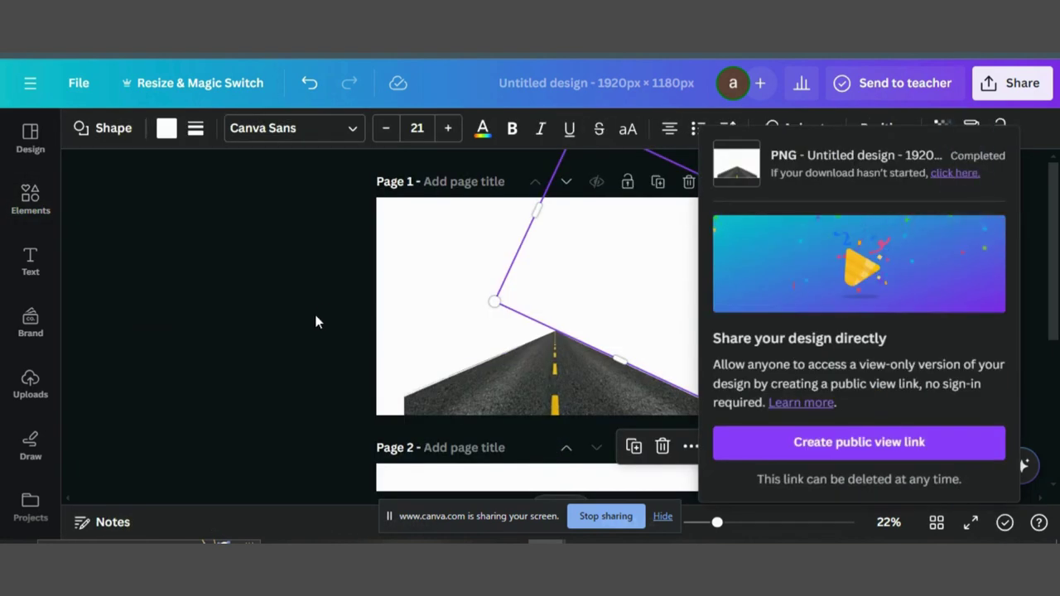
click(315, 322)
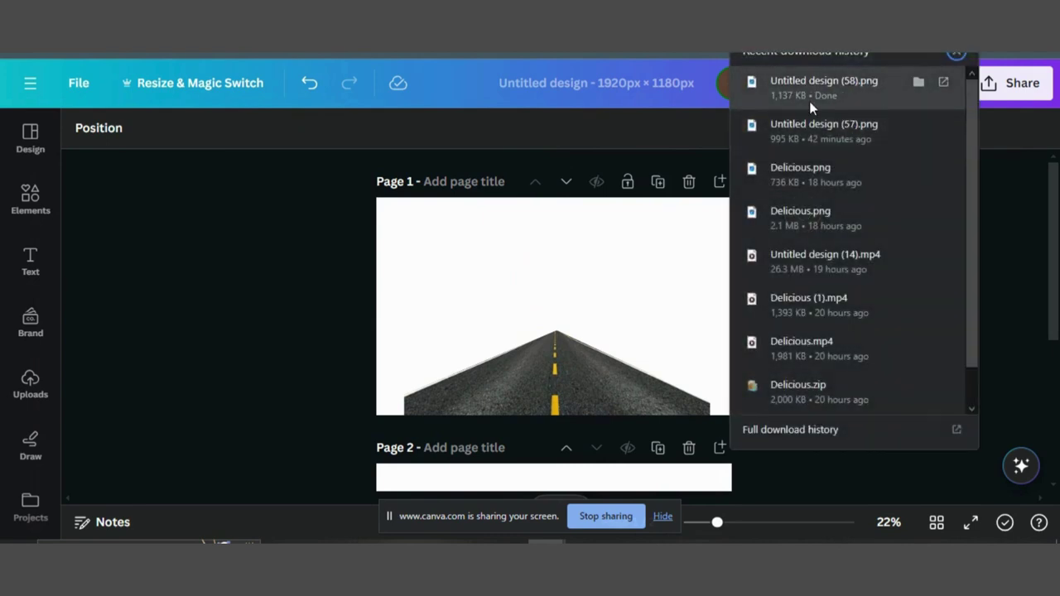
drag(810, 101, 82, 383)
drag(160, 373, 166, 369)
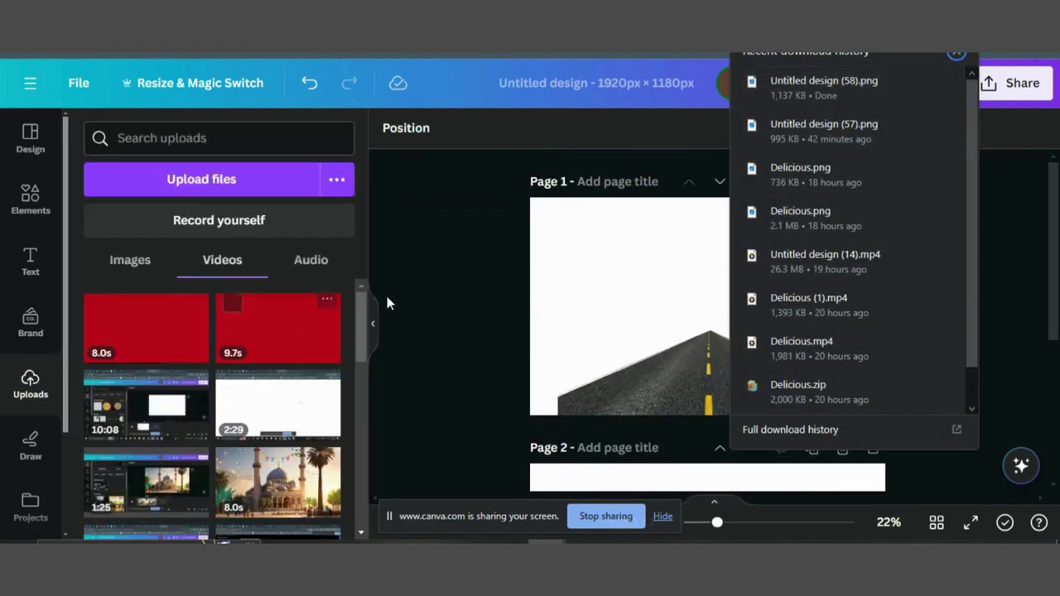
click(434, 311)
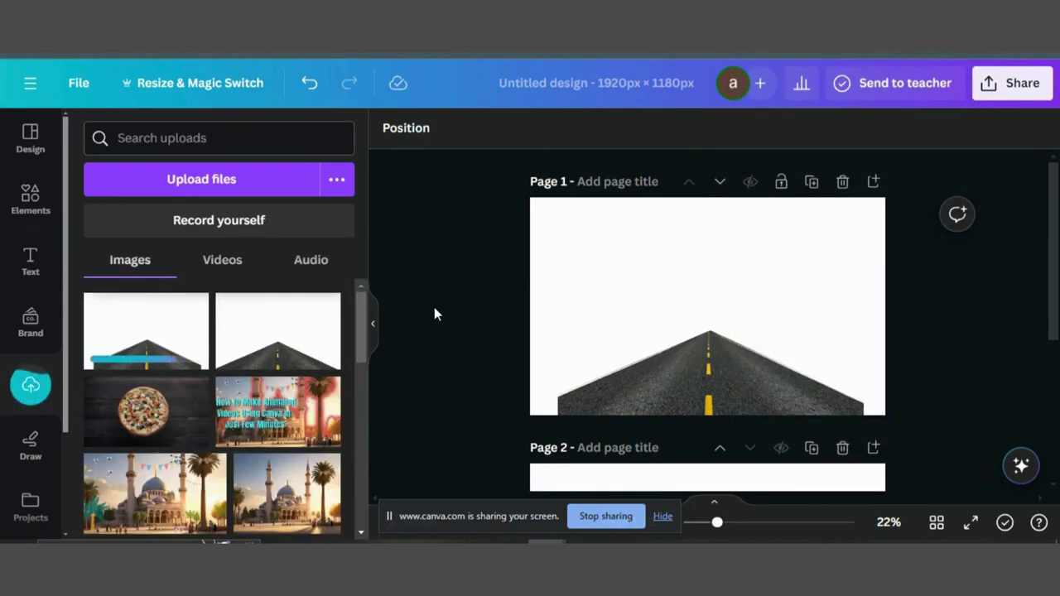
Add the recently used autumn mountain lake photo to page 2 and set it as the page background.
scroll(434, 308, down, 3)
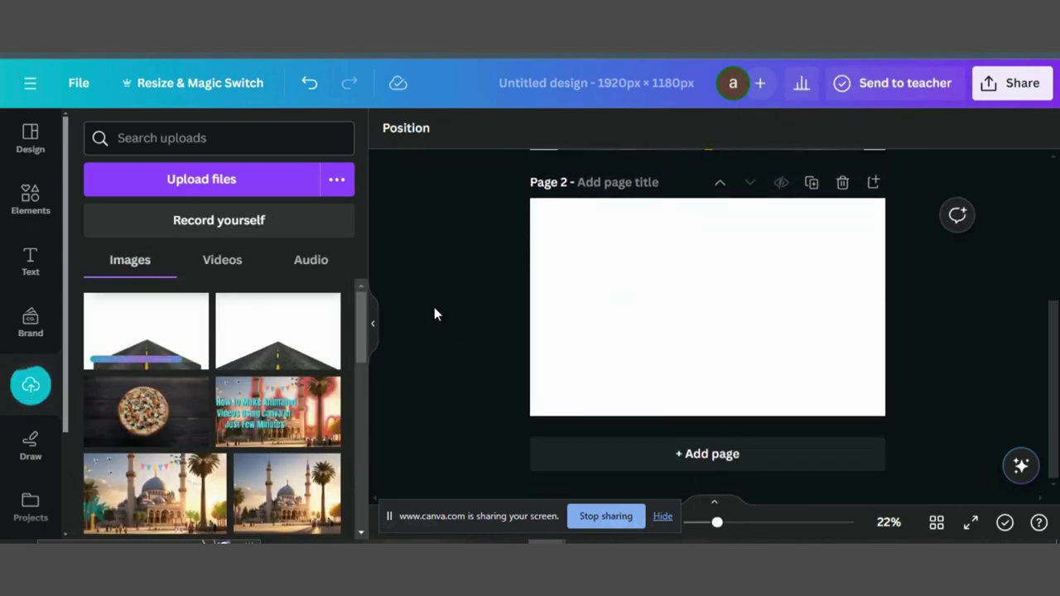
click(681, 276)
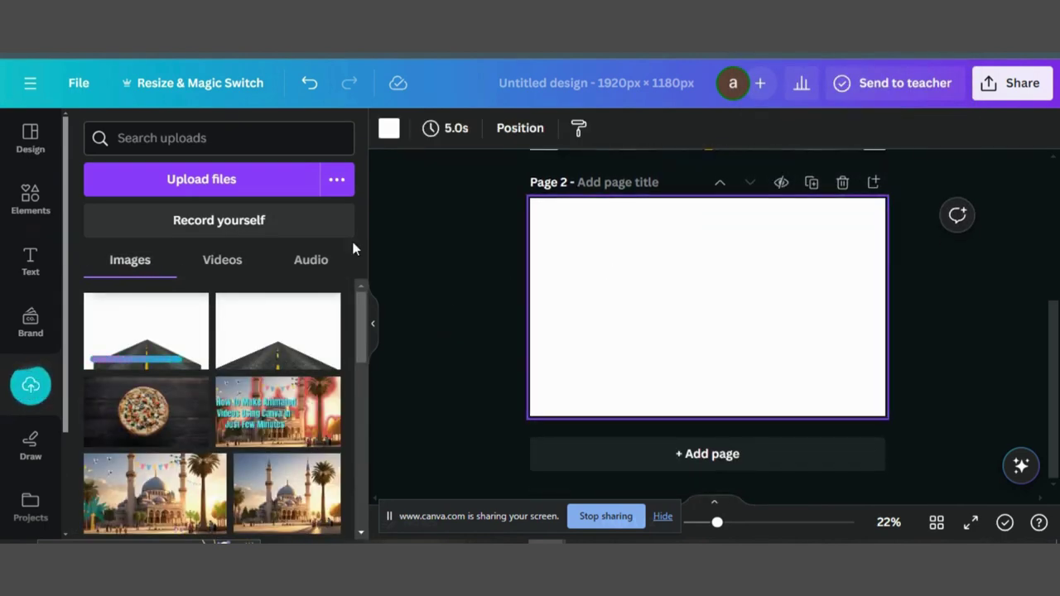
click(33, 195)
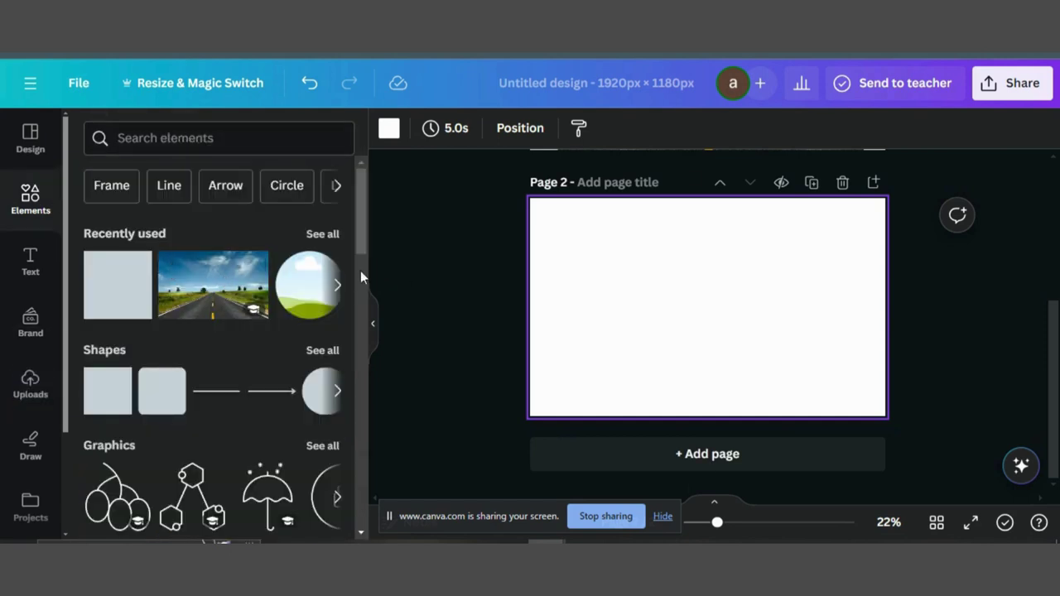
click(337, 290)
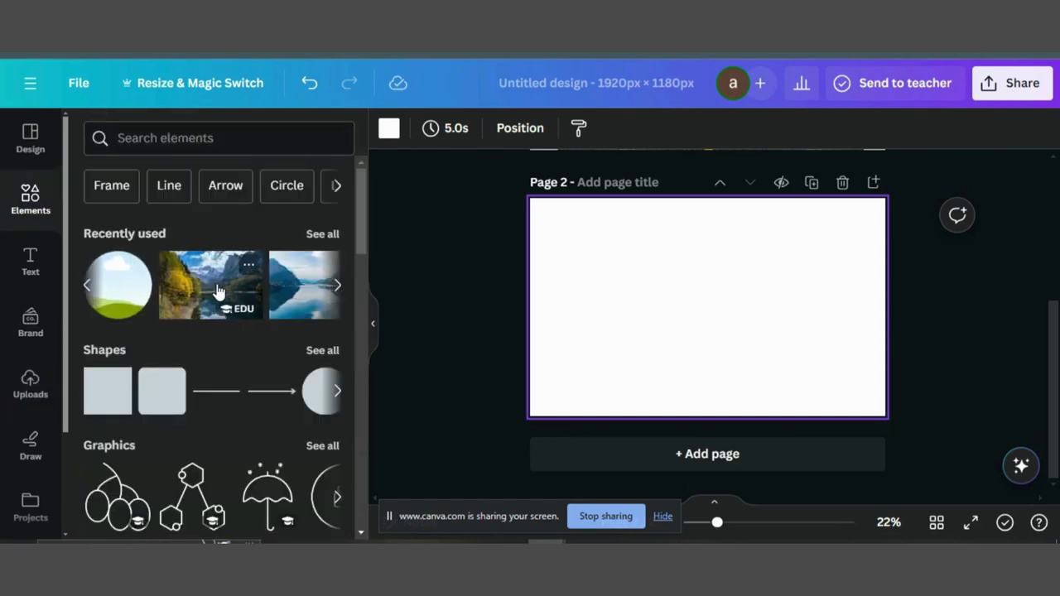
click(302, 286)
right_click(715, 275)
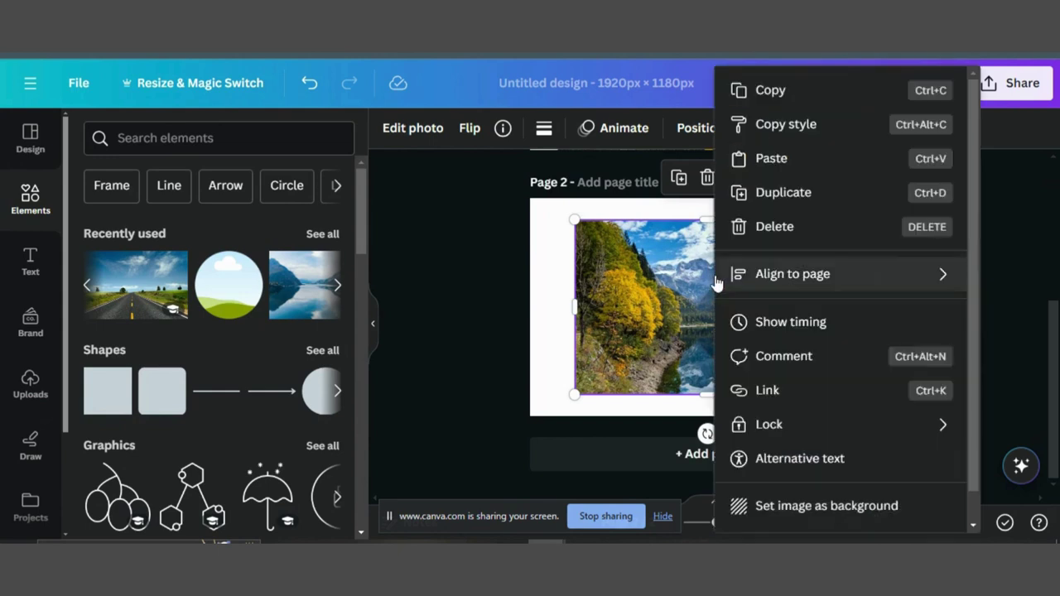
click(785, 506)
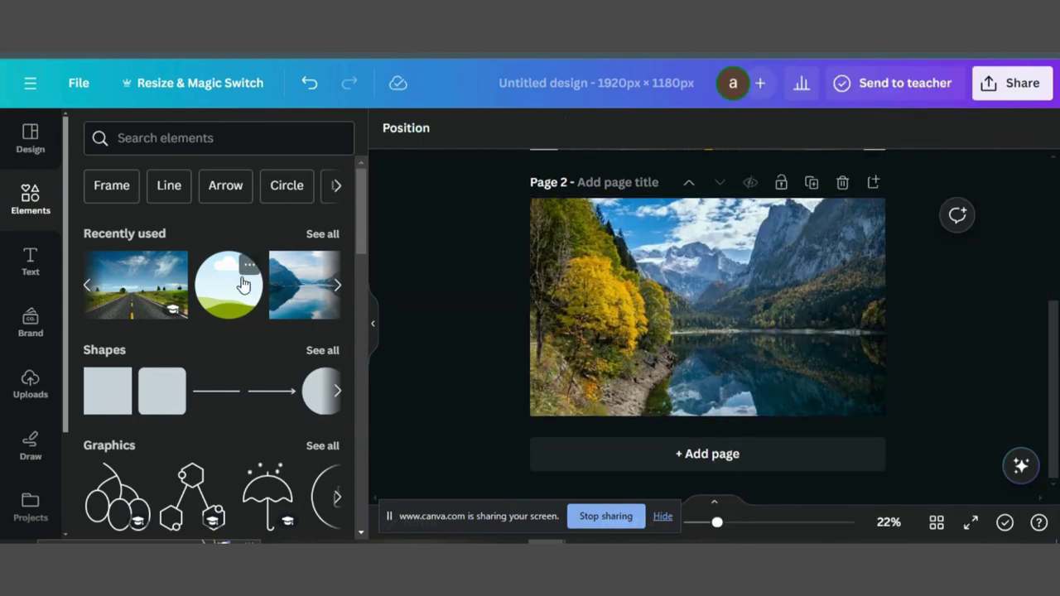
Add a circular frame to page 2, shrink it slightly and place it at the page's upper centre.
scroll(109, 407, down, 3)
scroll(109, 305, up, 3)
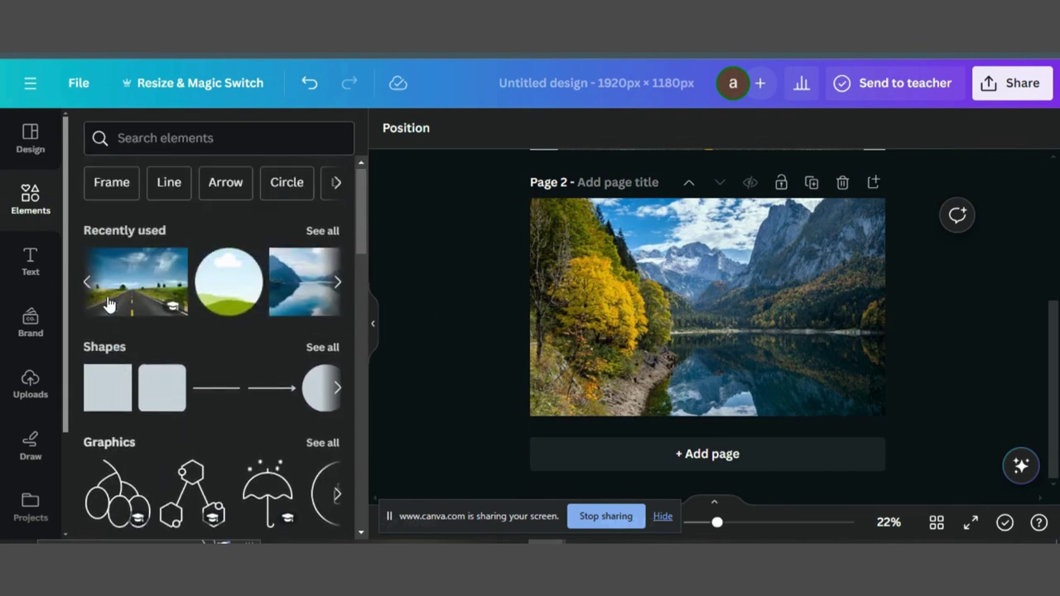
click(114, 187)
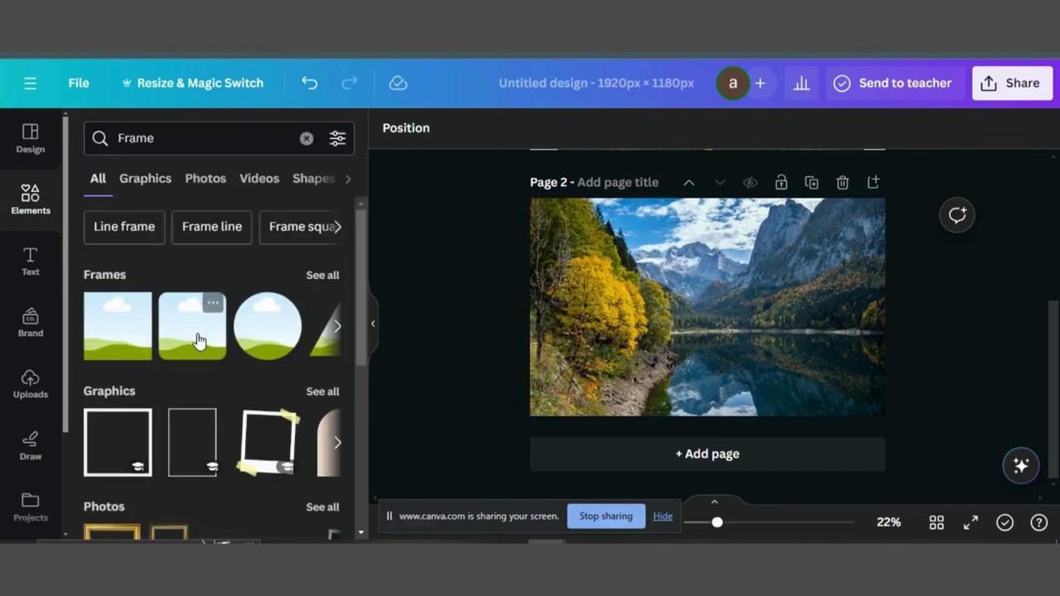
click(268, 331)
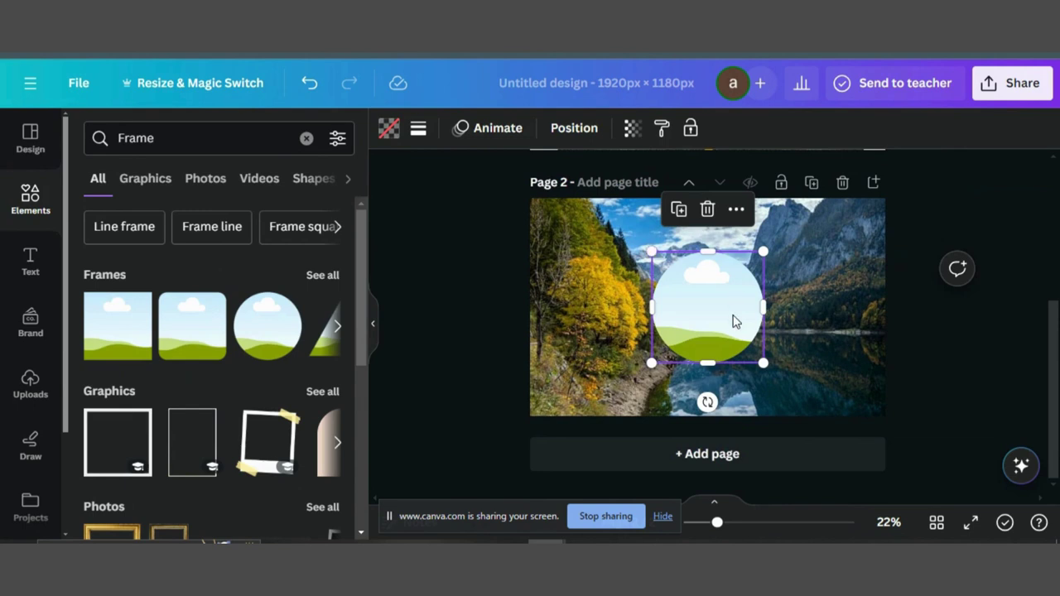
drag(719, 328, 717, 280)
drag(654, 315, 661, 308)
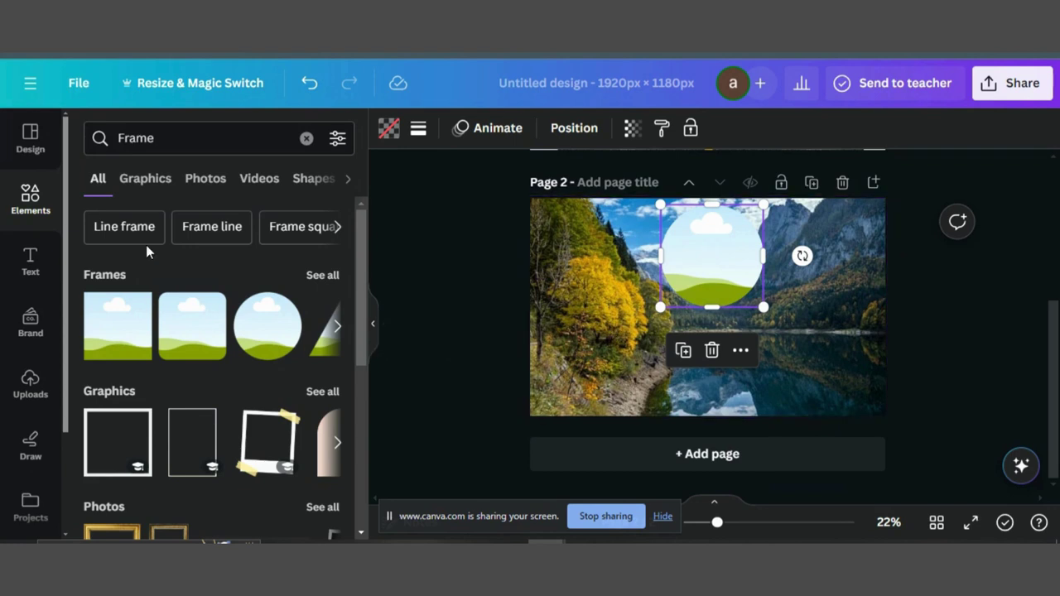
Fill the circular frame on page 2 with the recently used road photo.
click(305, 138)
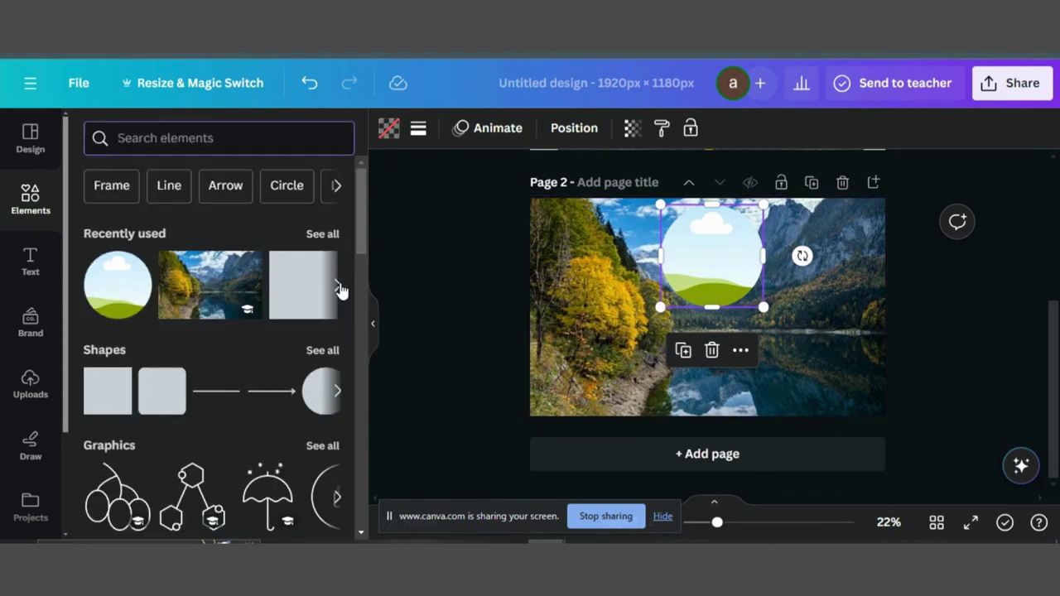
click(338, 286)
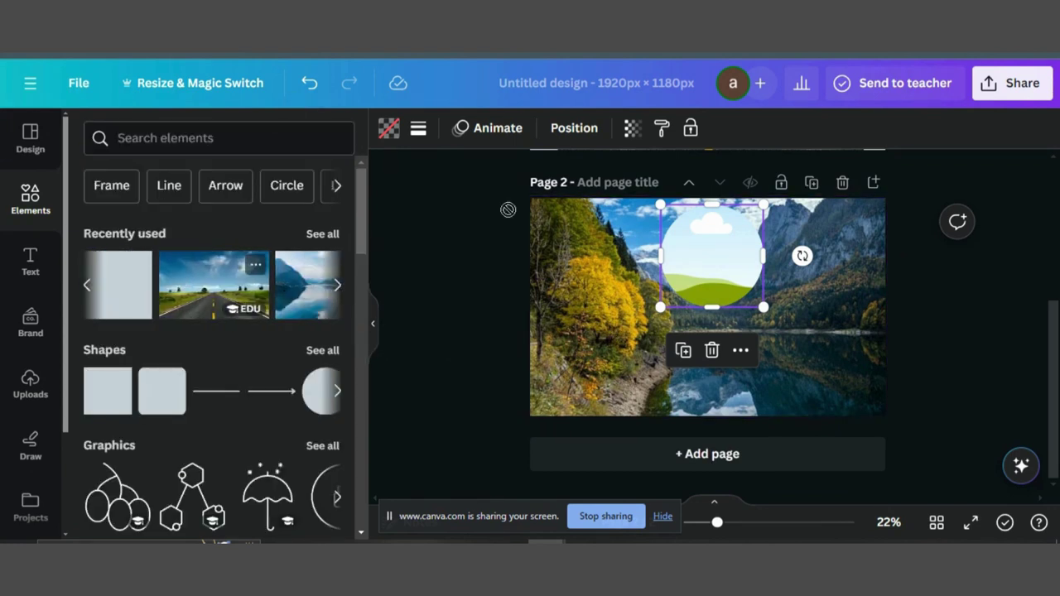
drag(508, 210, 712, 249)
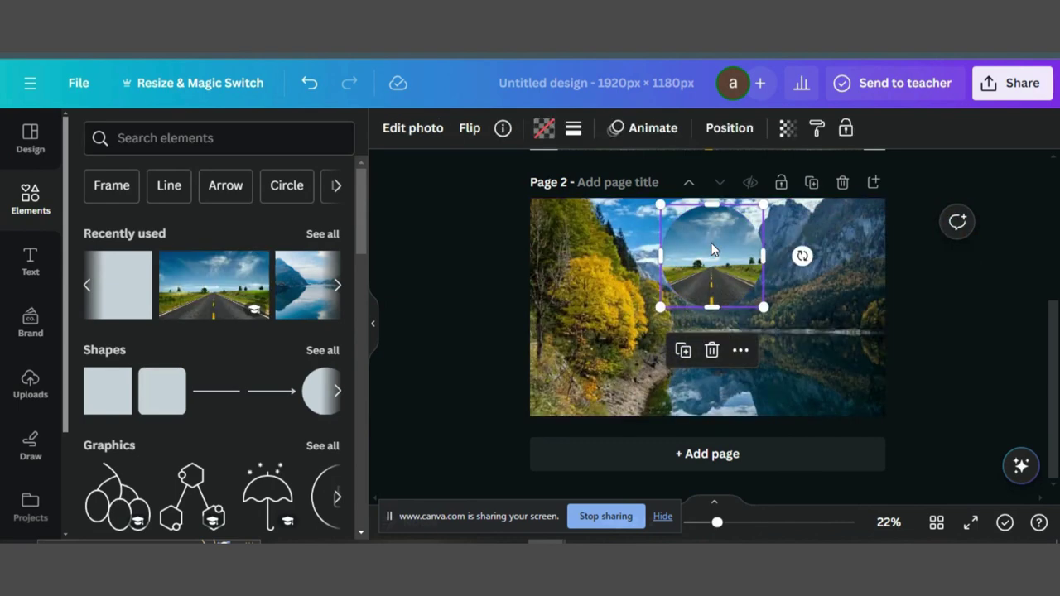
Add the newest uploaded road image to page 2, remove its background and place the road below the circular frame.
click(25, 386)
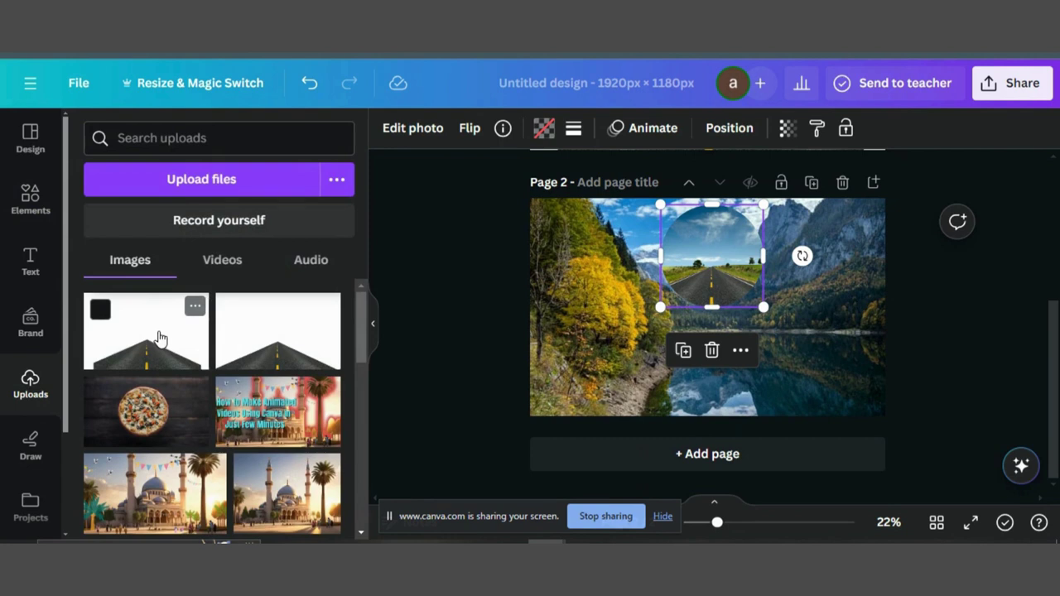
click(161, 338)
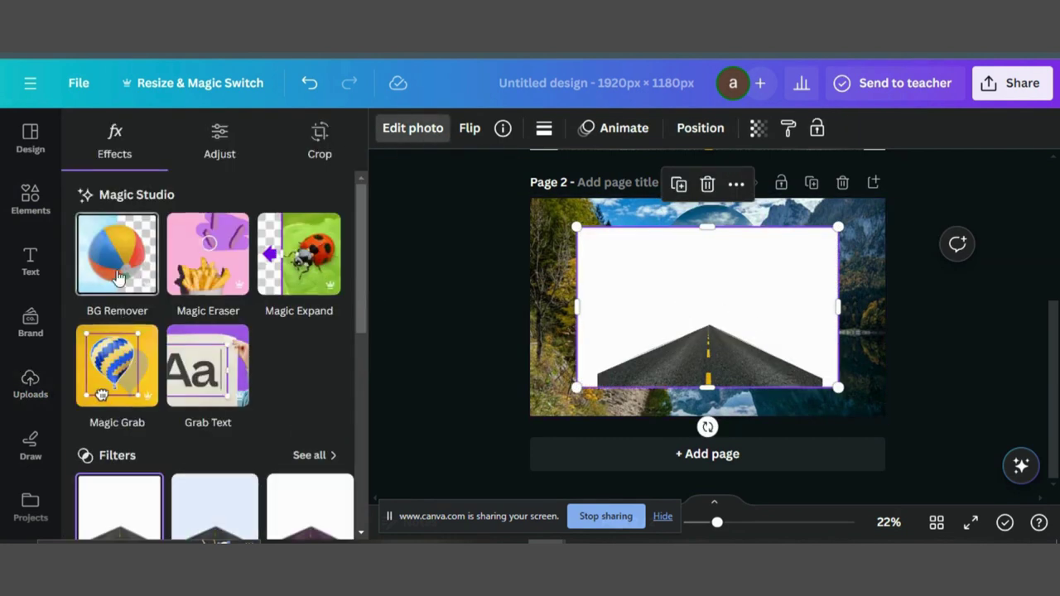
click(117, 254)
drag(714, 224, 713, 310)
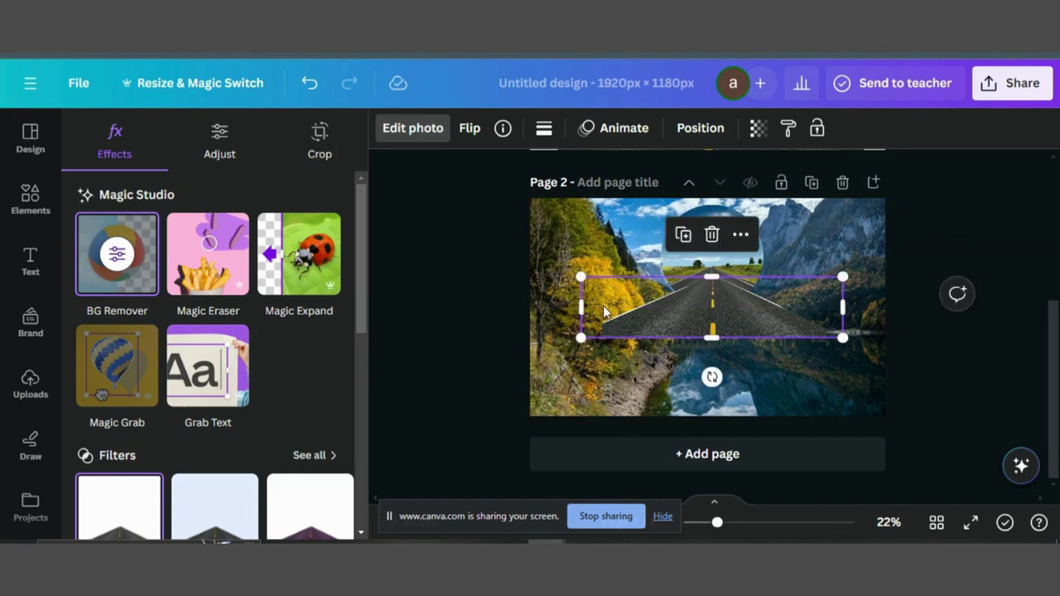
Enlarge the road cutout to span page 2's full width and lower part, centred under the circular frame with its bottom at the page edge.
drag(579, 270, 566, 263)
drag(838, 273, 881, 316)
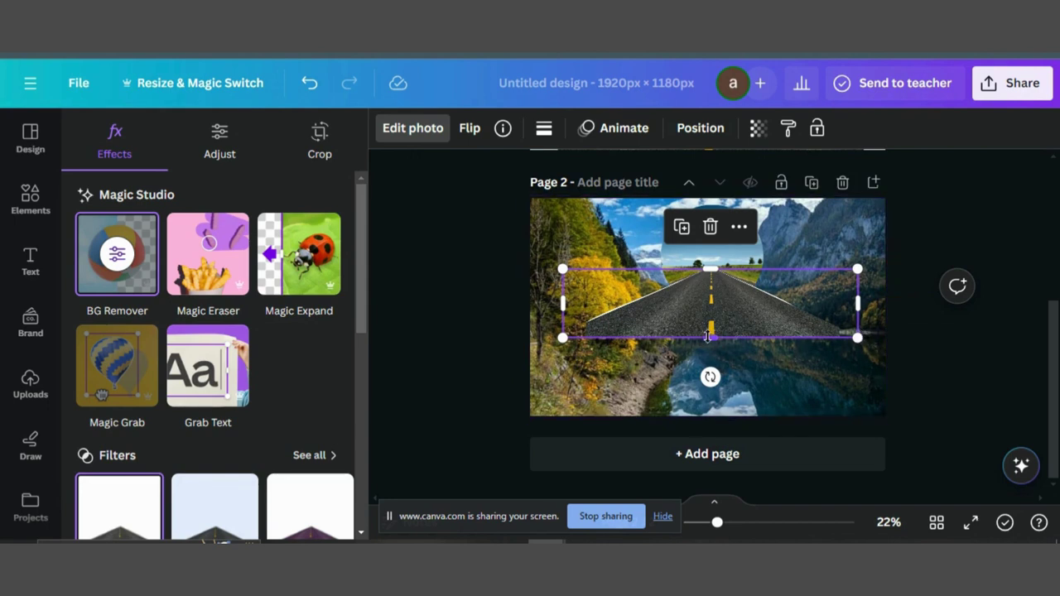
mouse_move(707, 336)
mouse_down()
mouse_move(706, 384)
mouse_move(705, 342)
mouse_up()
drag(859, 341, 897, 352)
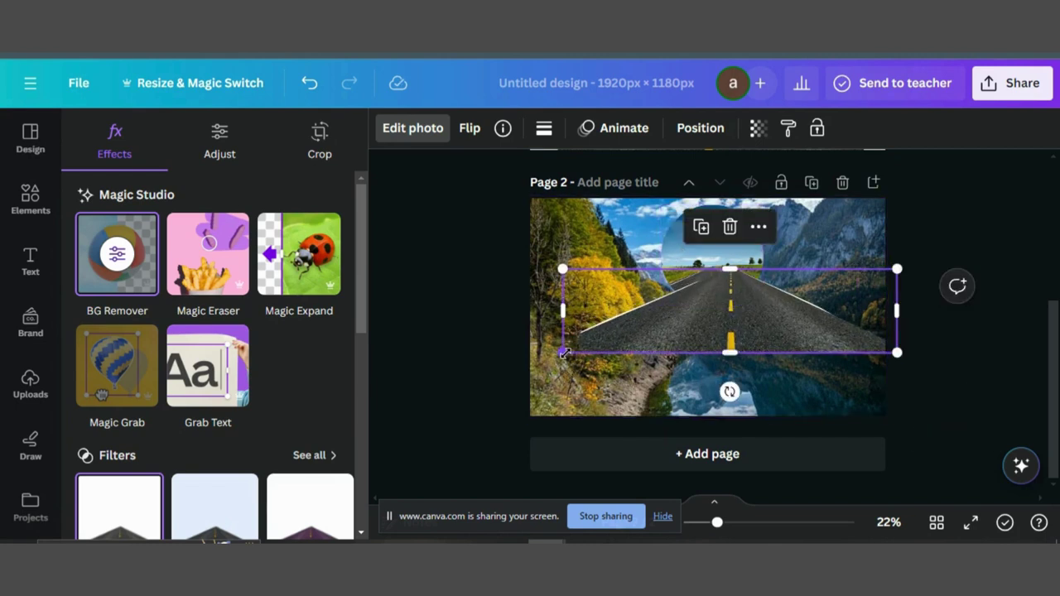
drag(534, 408, 969, 534)
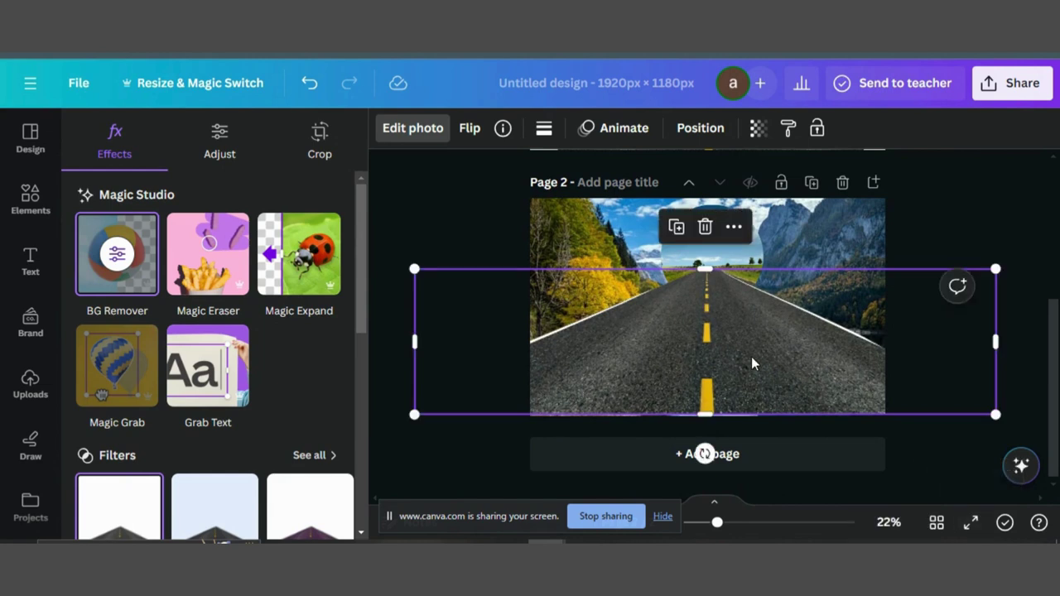
drag(752, 358, 757, 358)
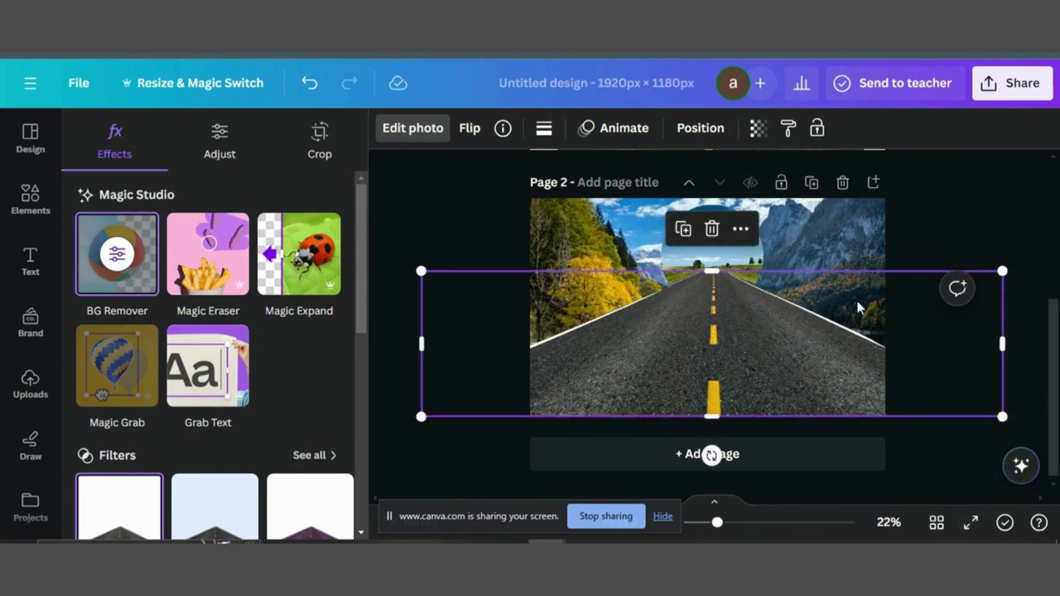
click(947, 212)
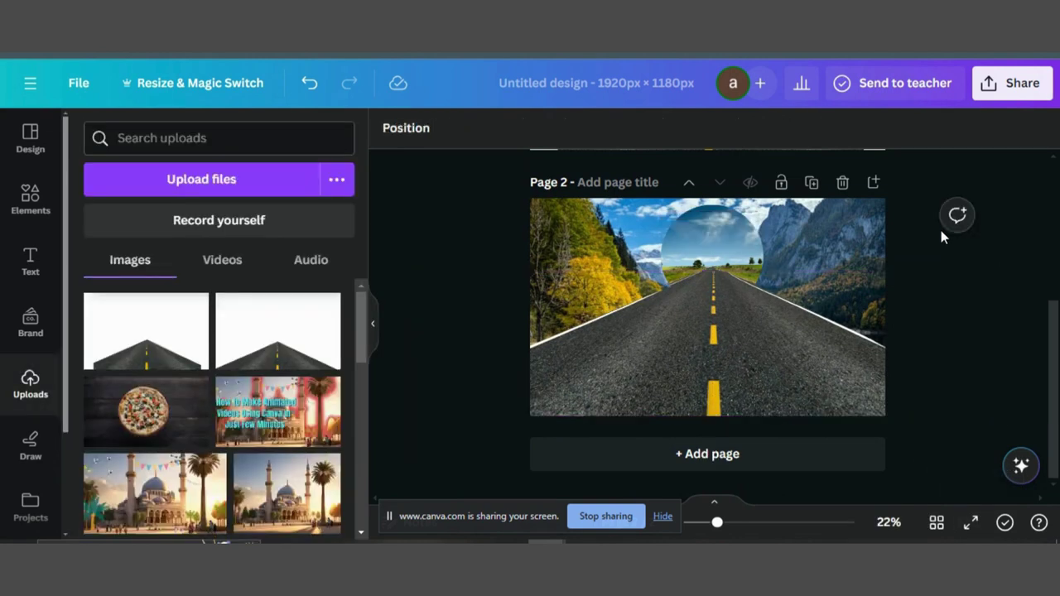
click(726, 323)
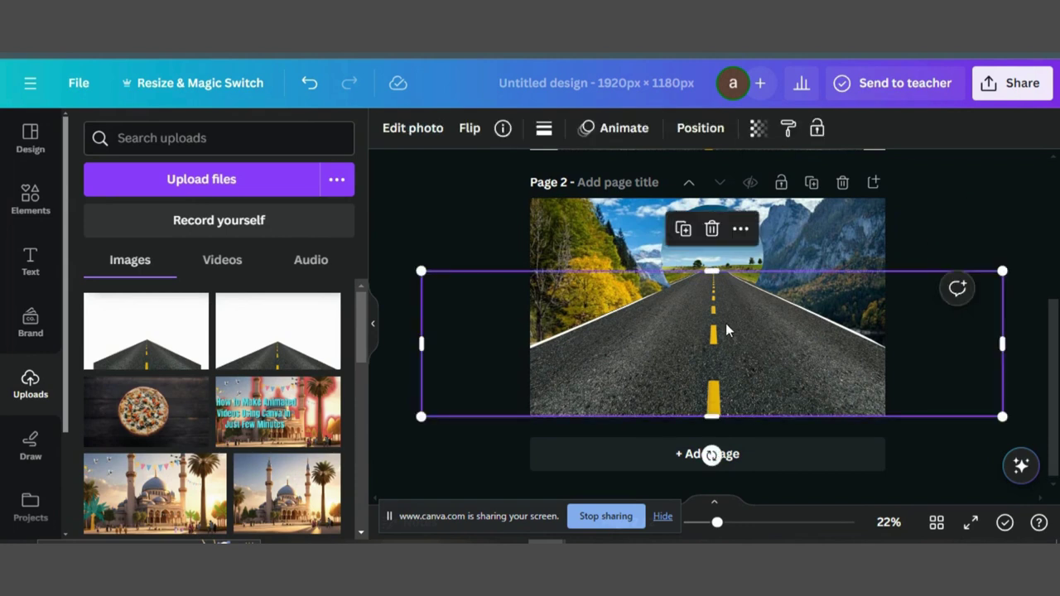
drag(726, 326, 726, 323)
Enlarge the circular framed photo slightly up to the top edge of page 2 and centre it over the road.
click(712, 240)
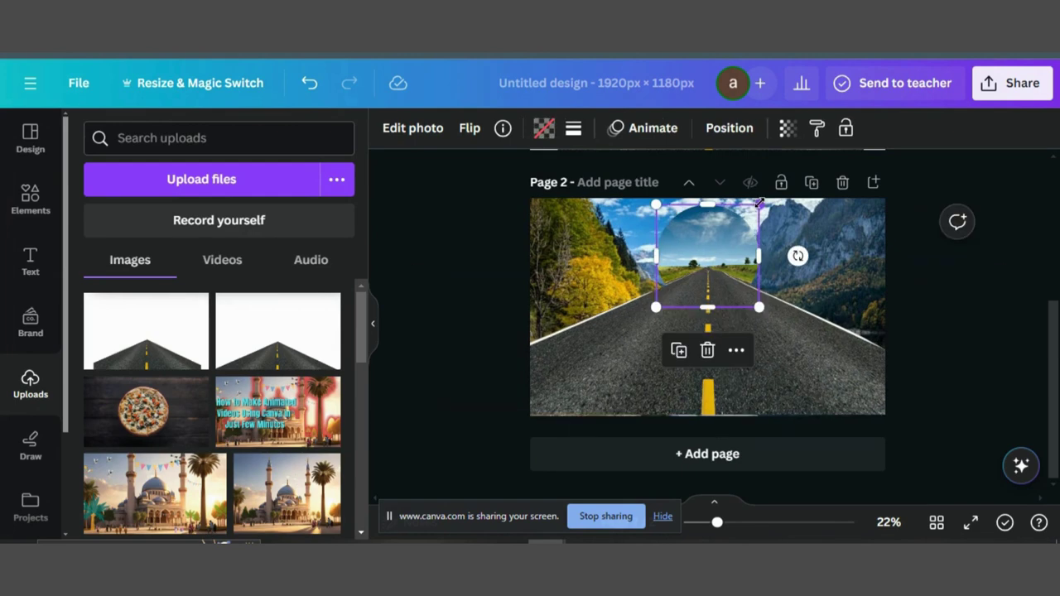
drag(759, 201, 765, 200)
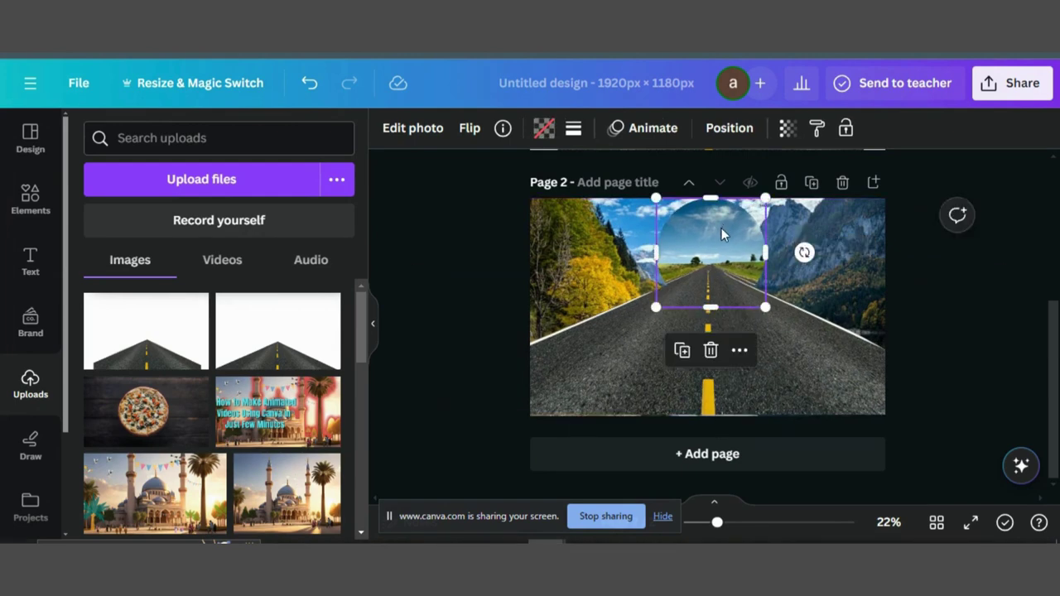
drag(721, 228, 723, 230)
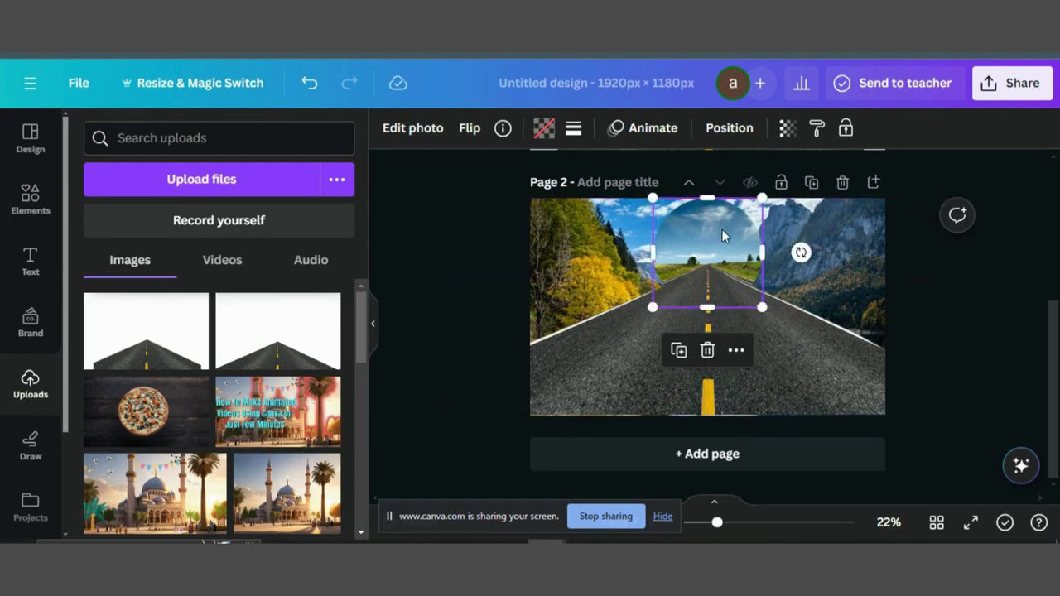
Search the elements for "neon portal" and add the orange glowing ring photo to page 2.
click(30, 199)
click(153, 132)
text(neon)
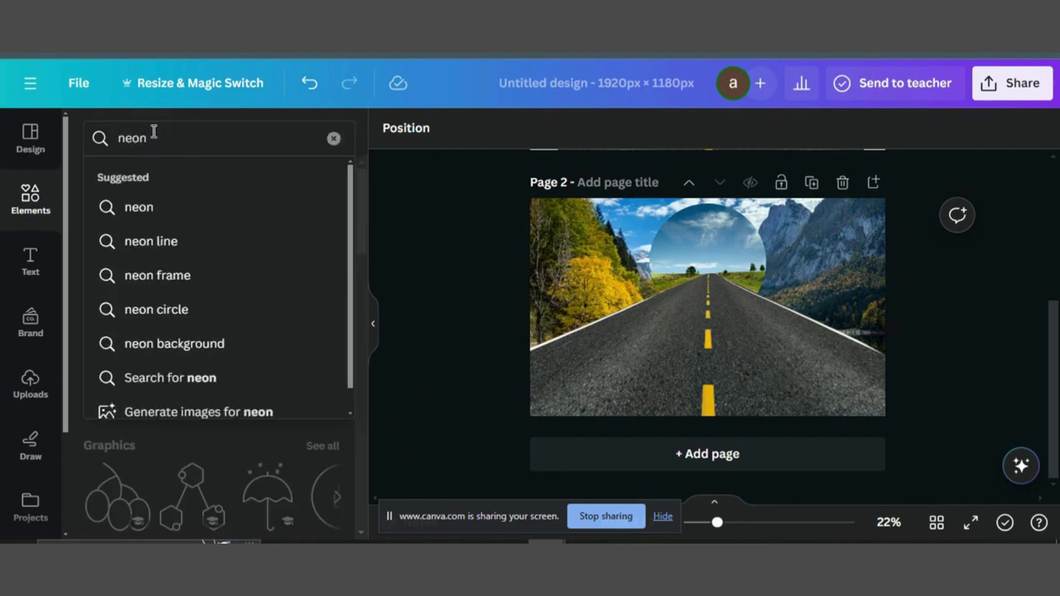
text( portal)
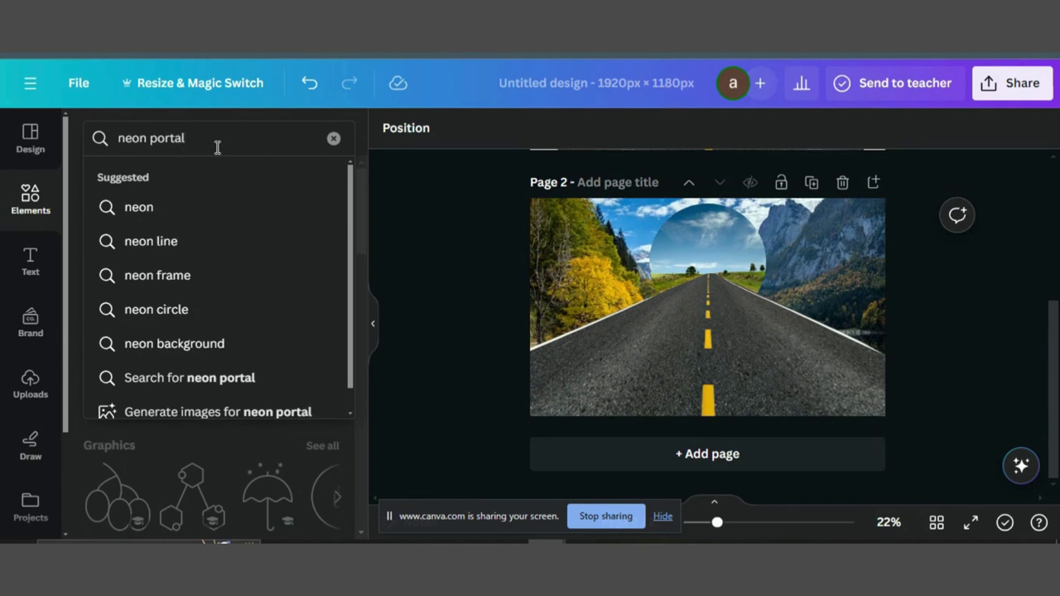
key(Return)
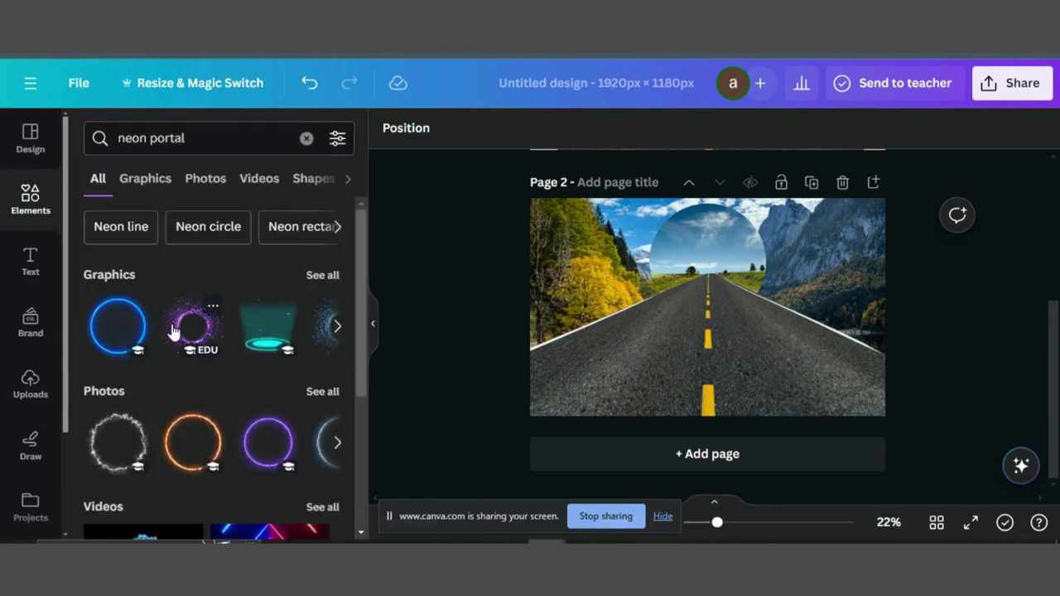
click(186, 438)
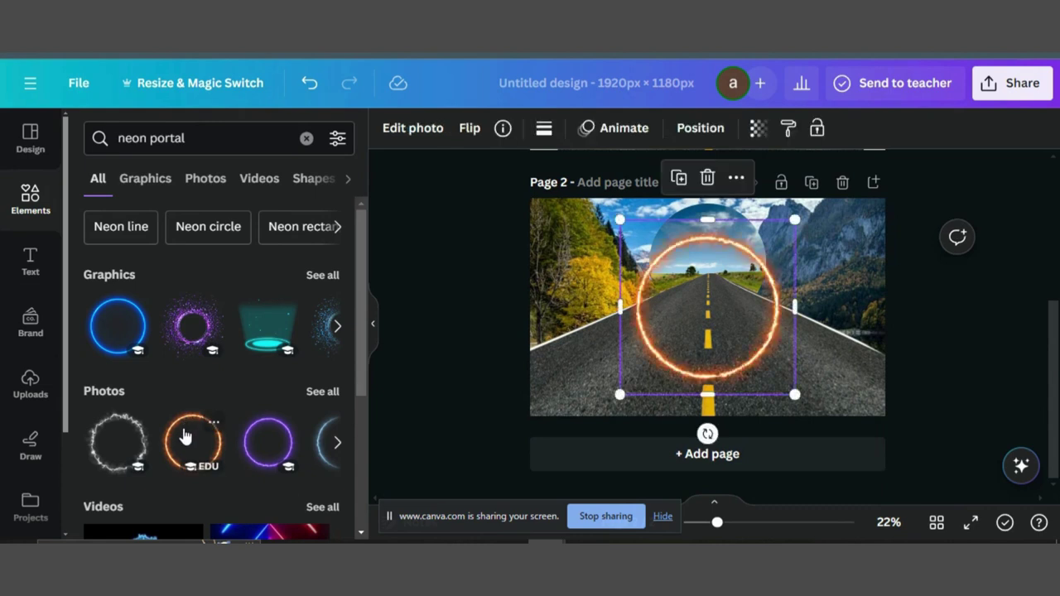
Shrink the orange ring and align it around the rim of the circular framed photo.
drag(793, 389, 775, 328)
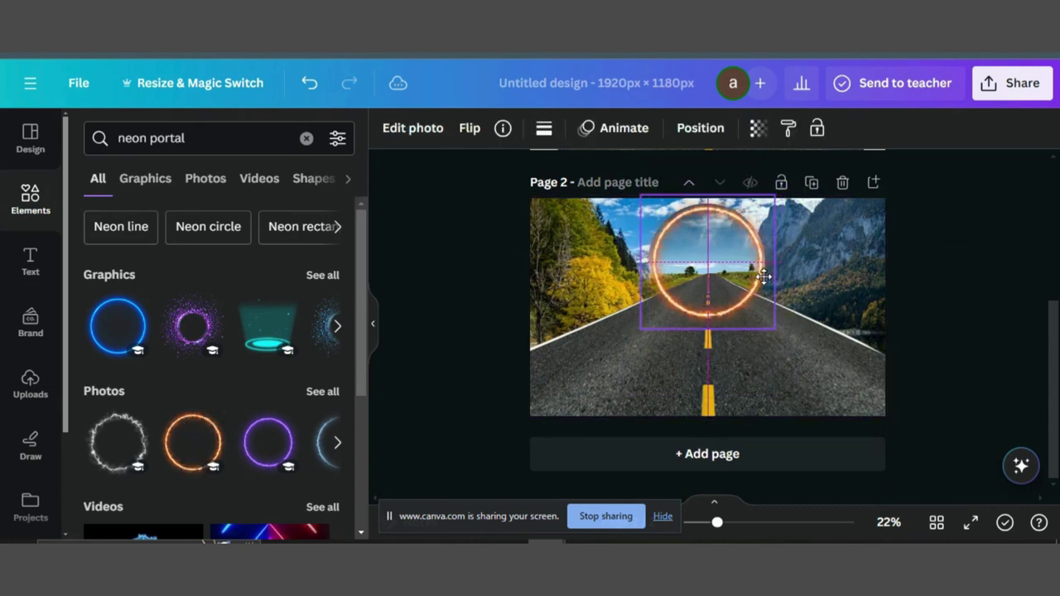
drag(764, 276, 764, 273)
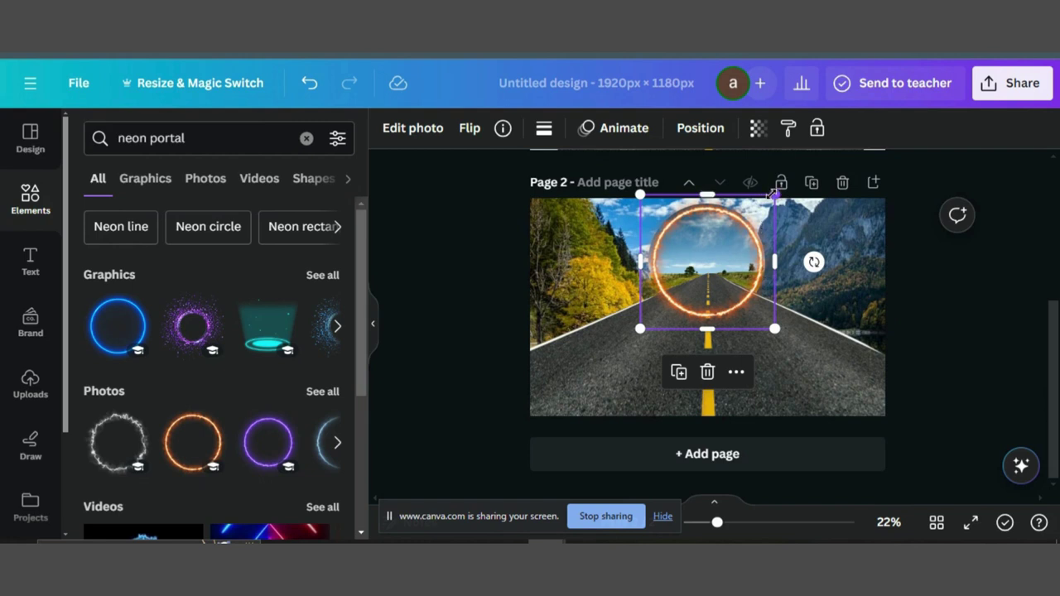
drag(773, 194, 777, 191)
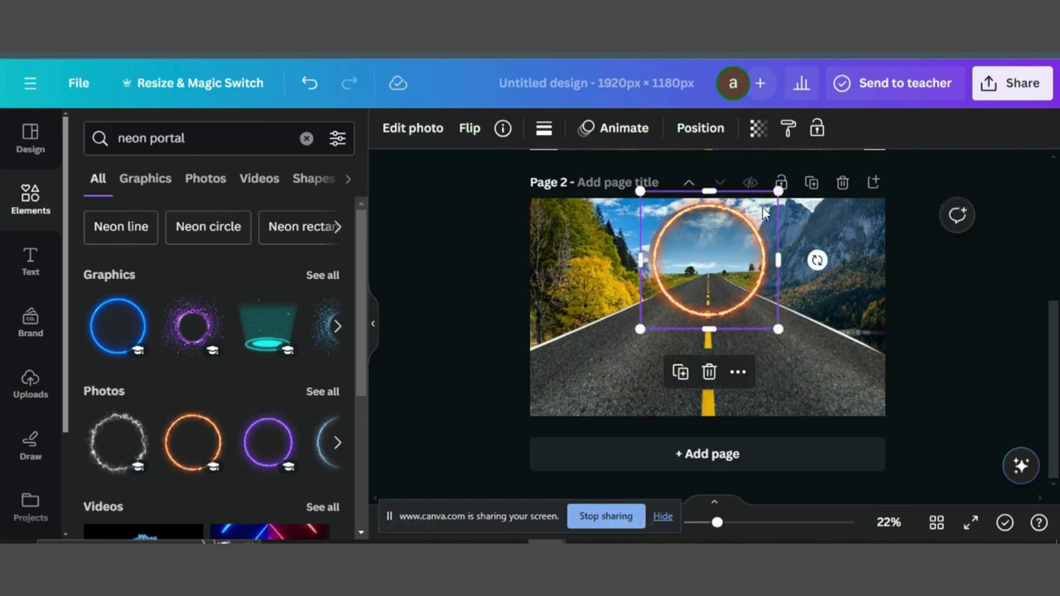
key(Escape)
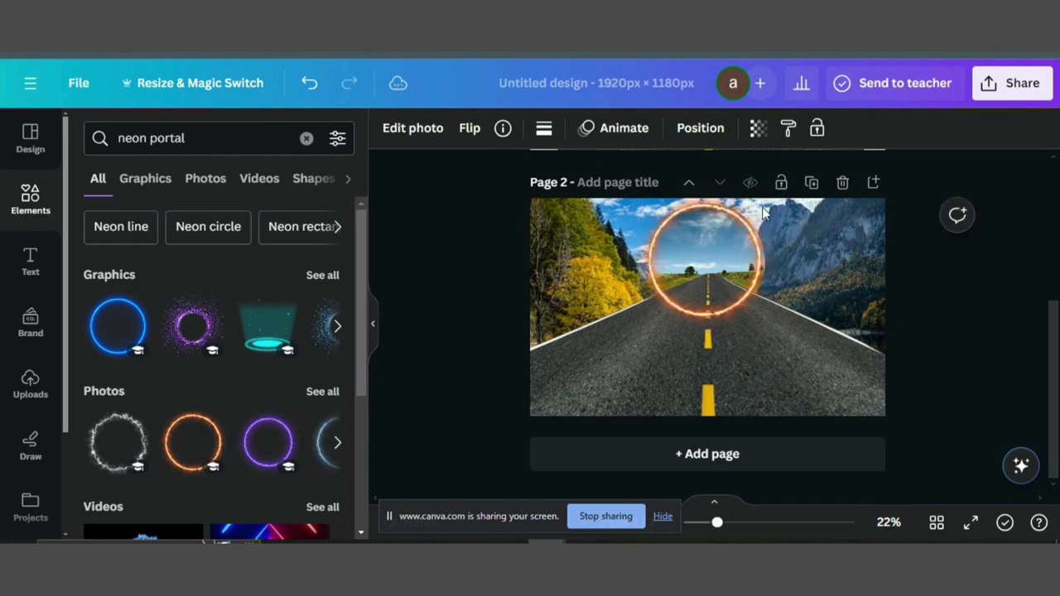
click(764, 213)
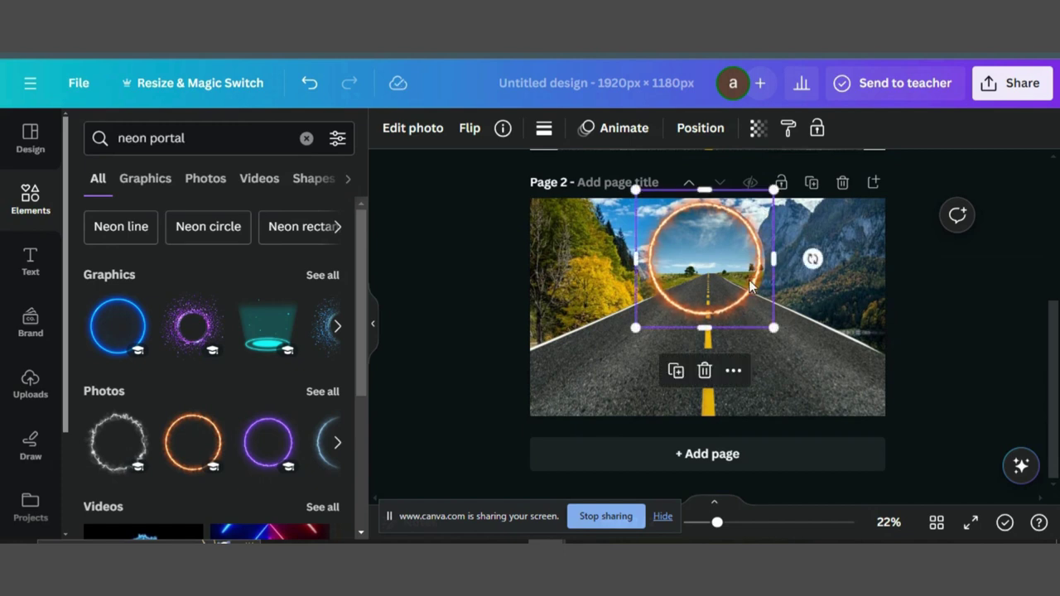
drag(779, 327, 783, 329)
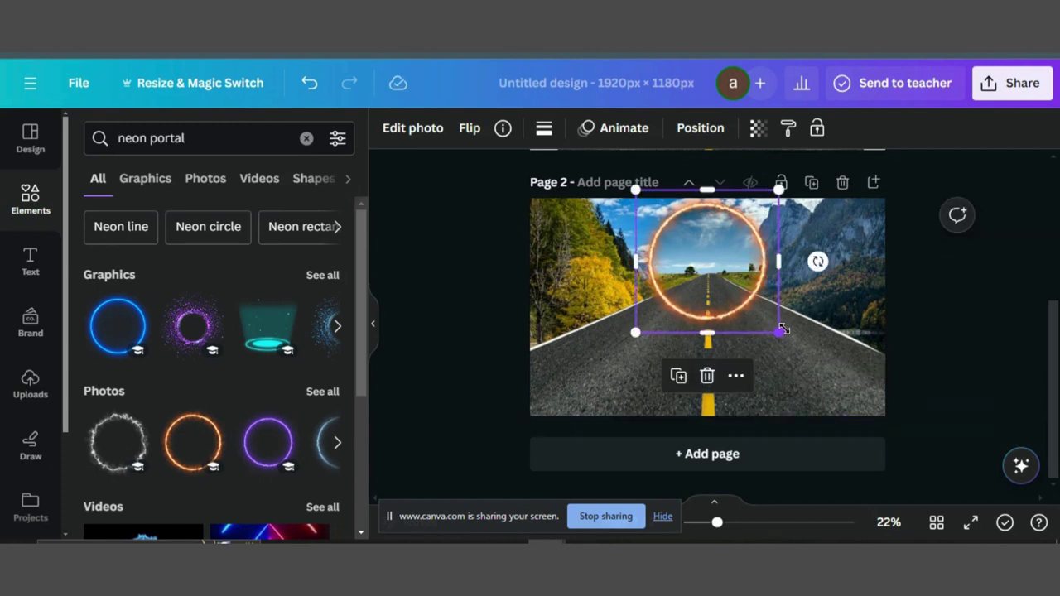
Send the orange ring backward in the layer order so it sits behind the road.
right_click(716, 299)
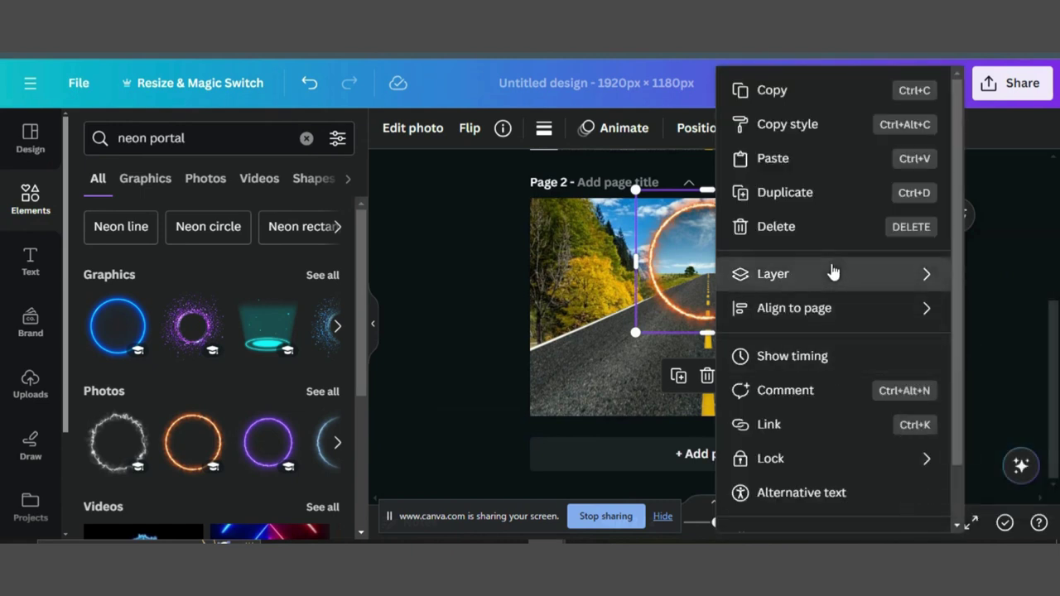
mouse_move(923, 279)
click(899, 349)
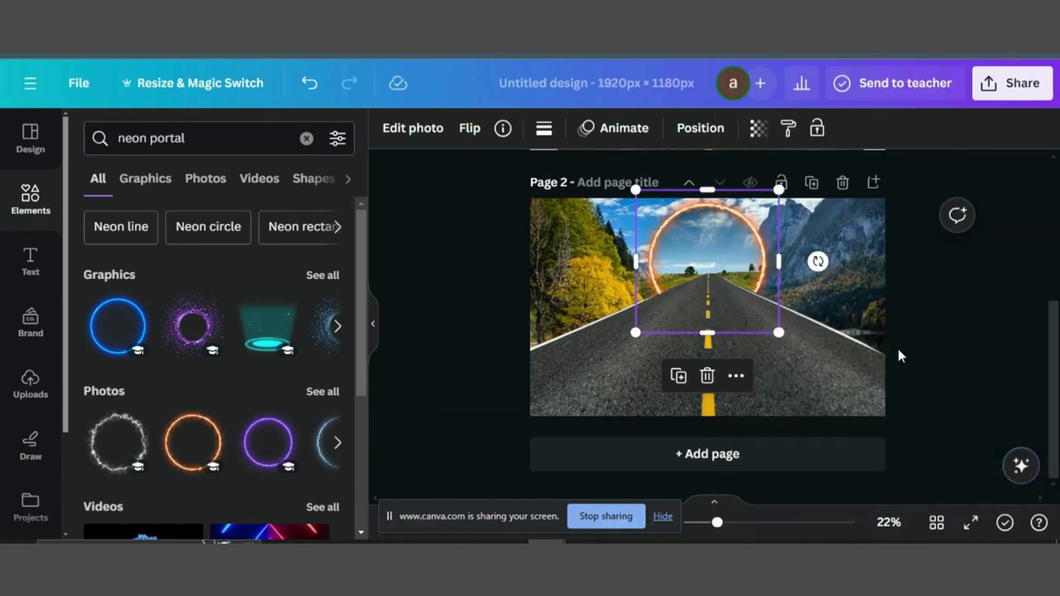
click(957, 290)
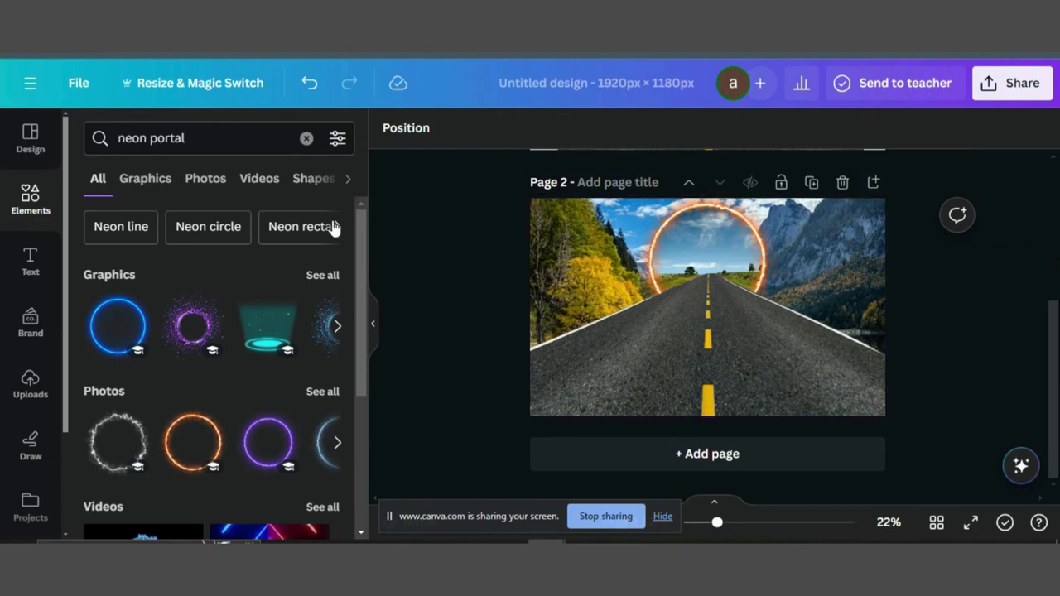
Search the elements for "neon line" and look through all the graphics results for an orange glowing line.
click(210, 138)
drag(207, 138, 164, 138)
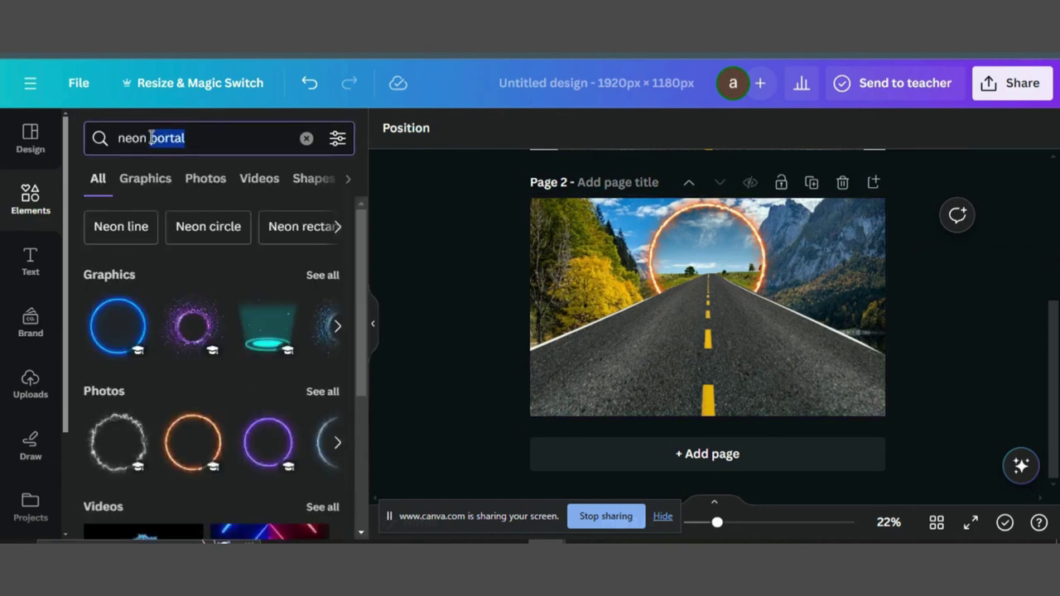
text(line)
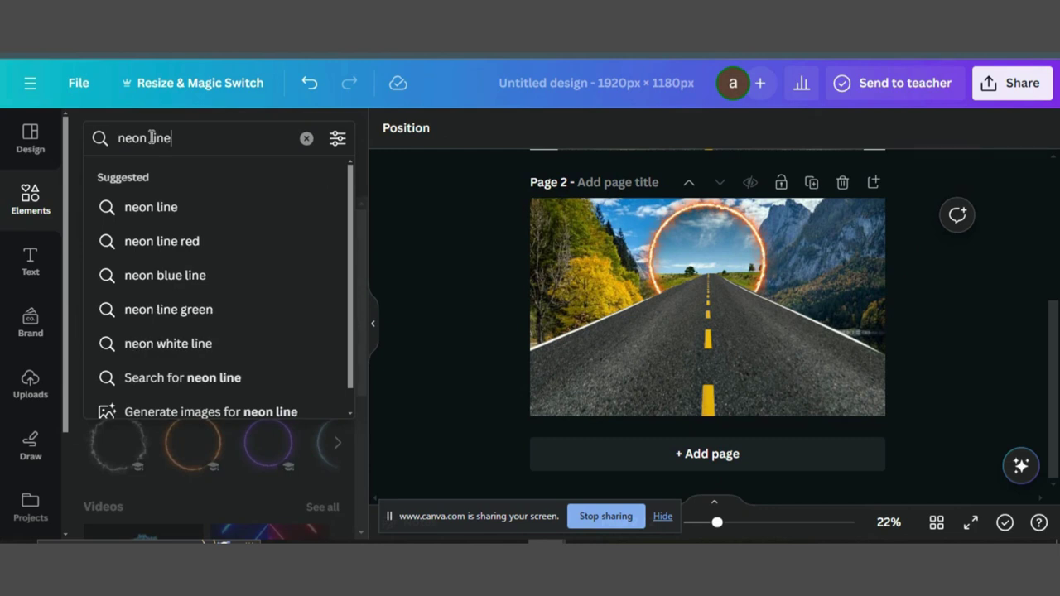
key(Return)
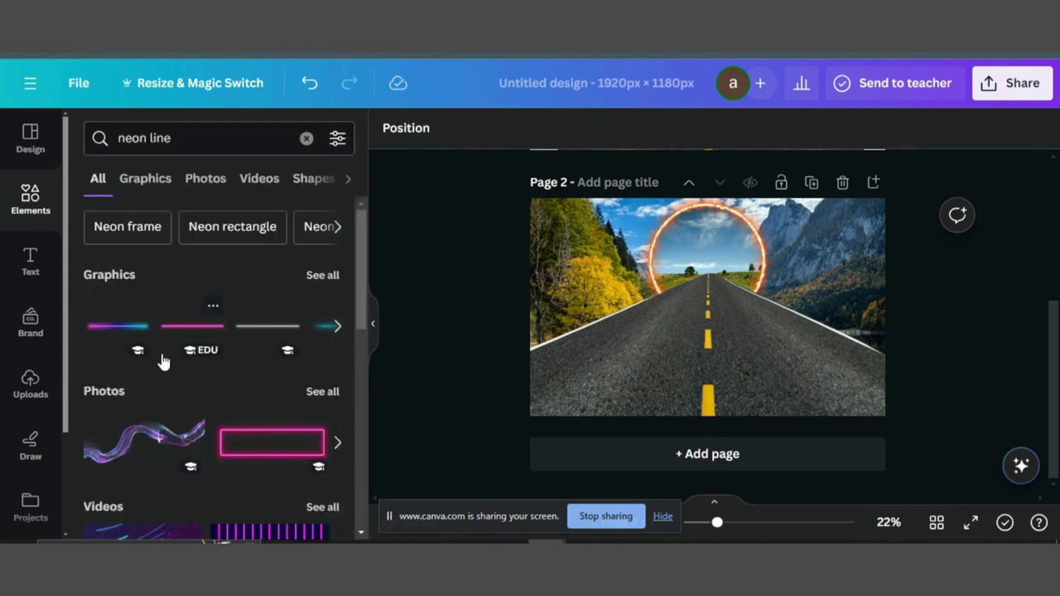
scroll(162, 358, down, 3)
scroll(162, 358, up, 3)
click(322, 275)
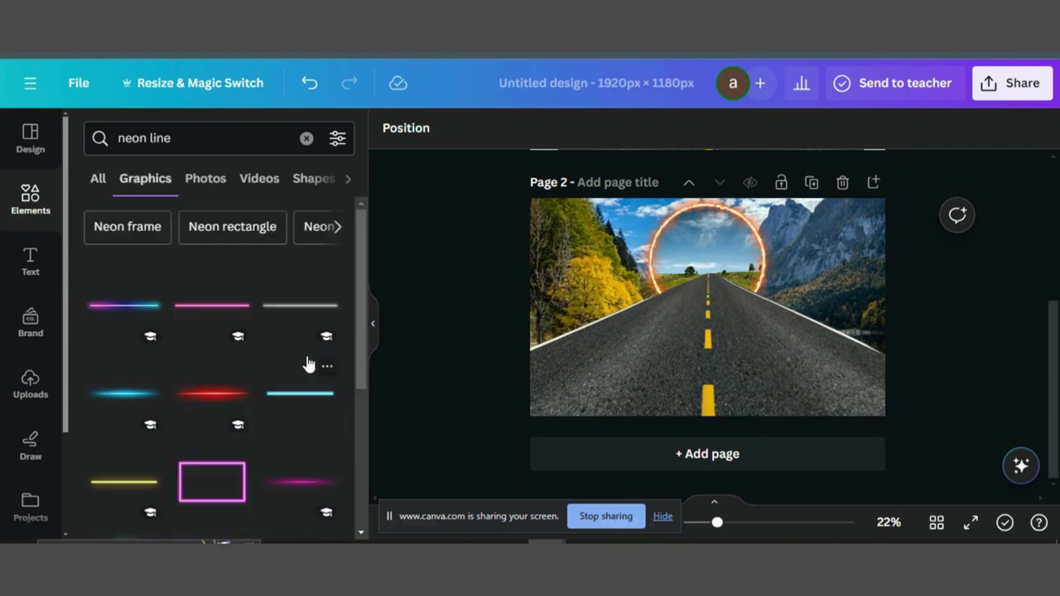
scroll(224, 383, down, 2)
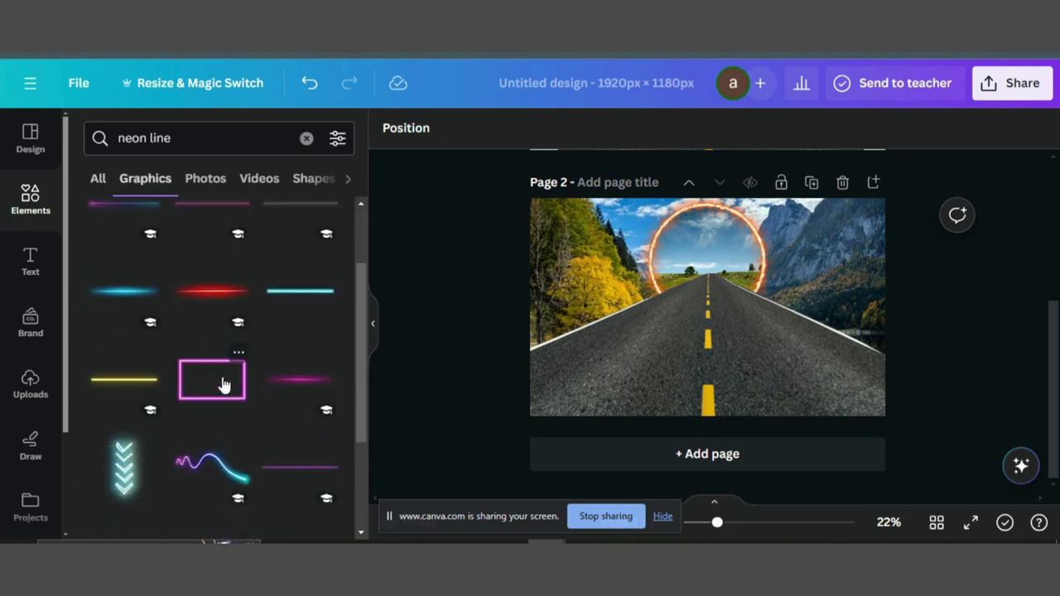
scroll(190, 386, down, 3)
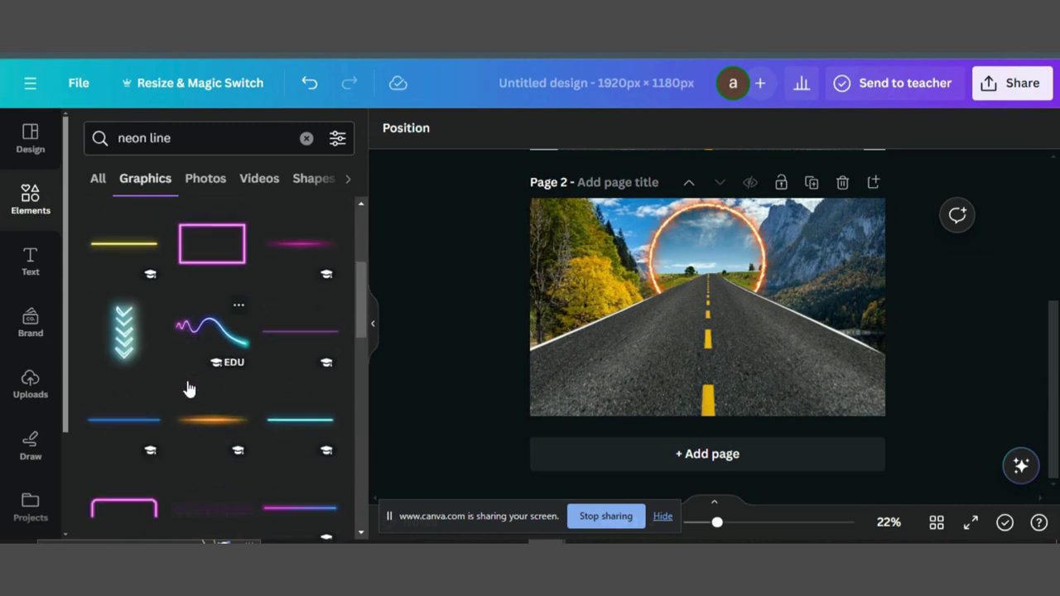
Add the orange neon line graphic to page 2, tilt it and lay it along the road's left edge.
click(206, 428)
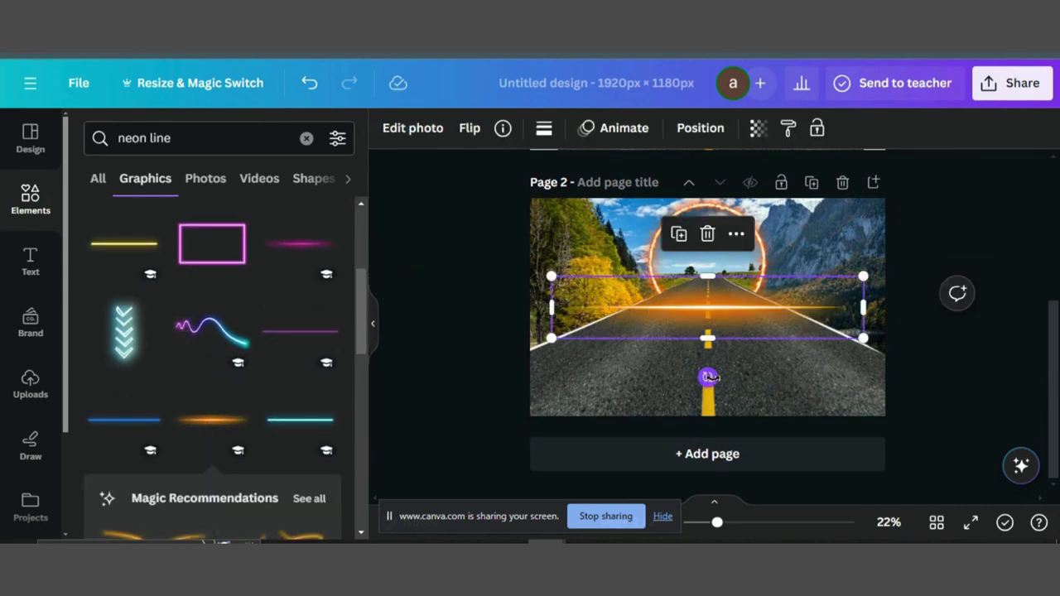
drag(707, 377, 750, 362)
drag(717, 290, 631, 311)
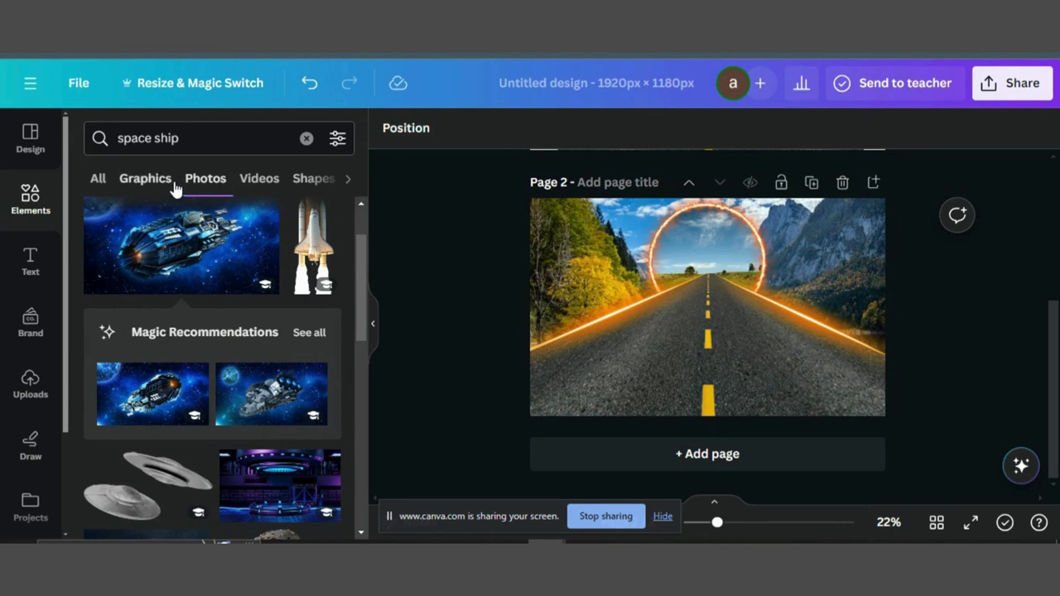
Look through the photo results for "space ship" for a spaceship that suits the portal scene.
scroll(238, 375, down, 2)
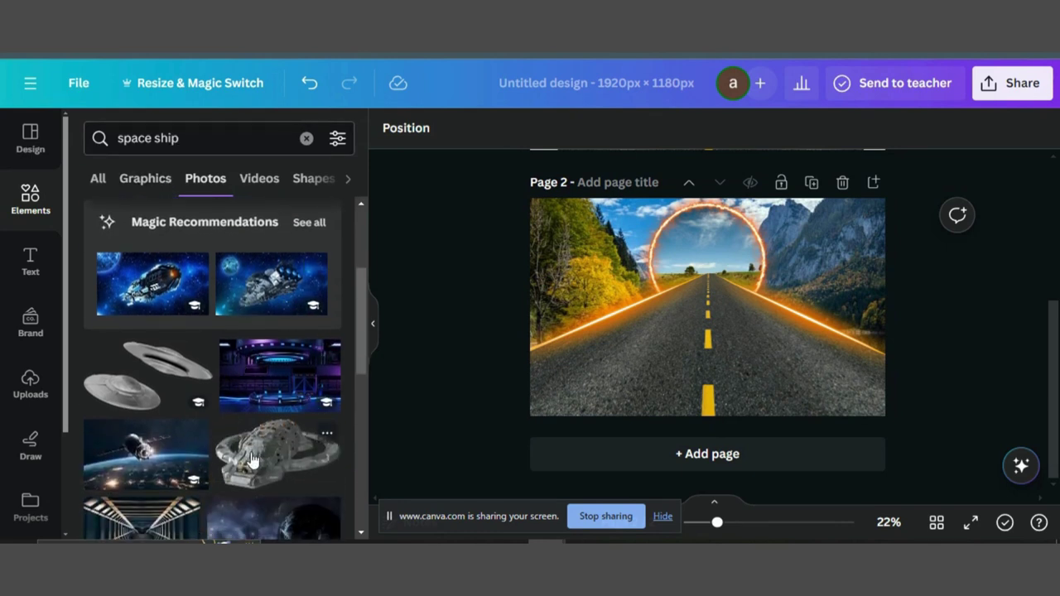
scroll(252, 461, down, 4)
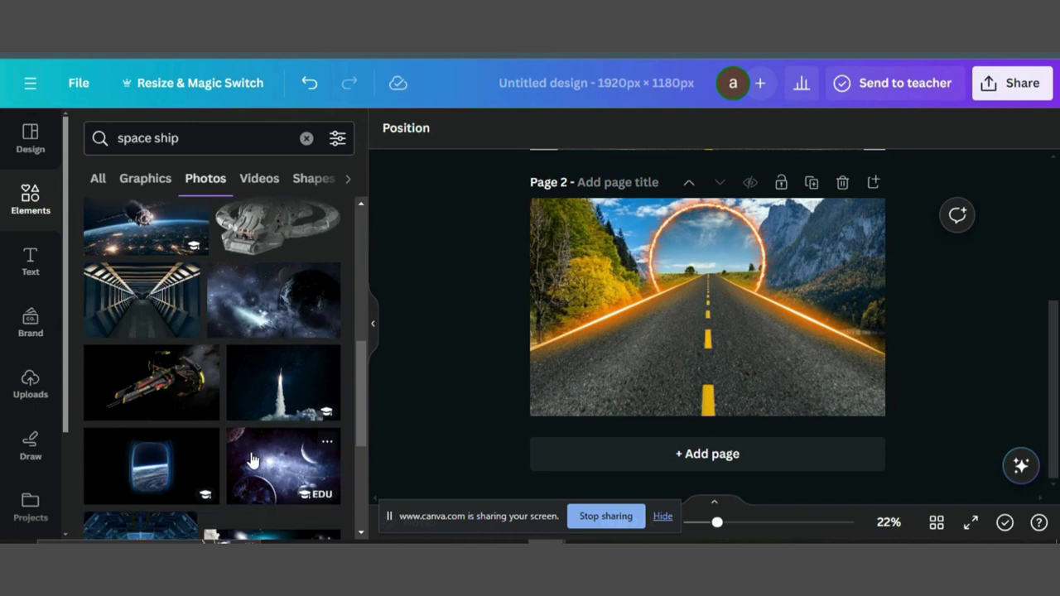
scroll(252, 460, down, 3)
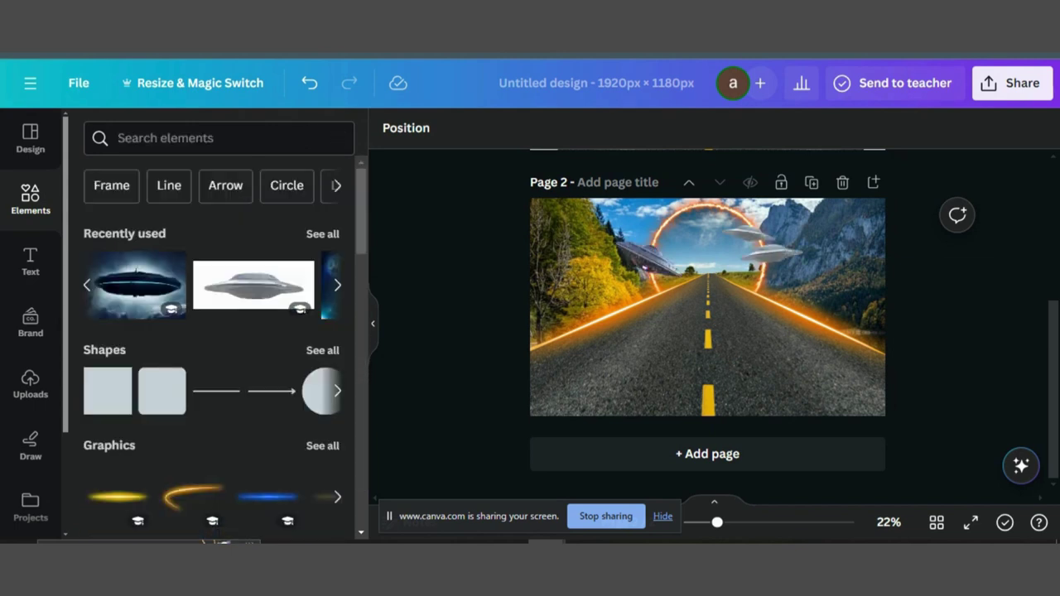
Download only page 2 of the design as a PNG at size 1 (1,920 × 1,180 px).
click(1009, 93)
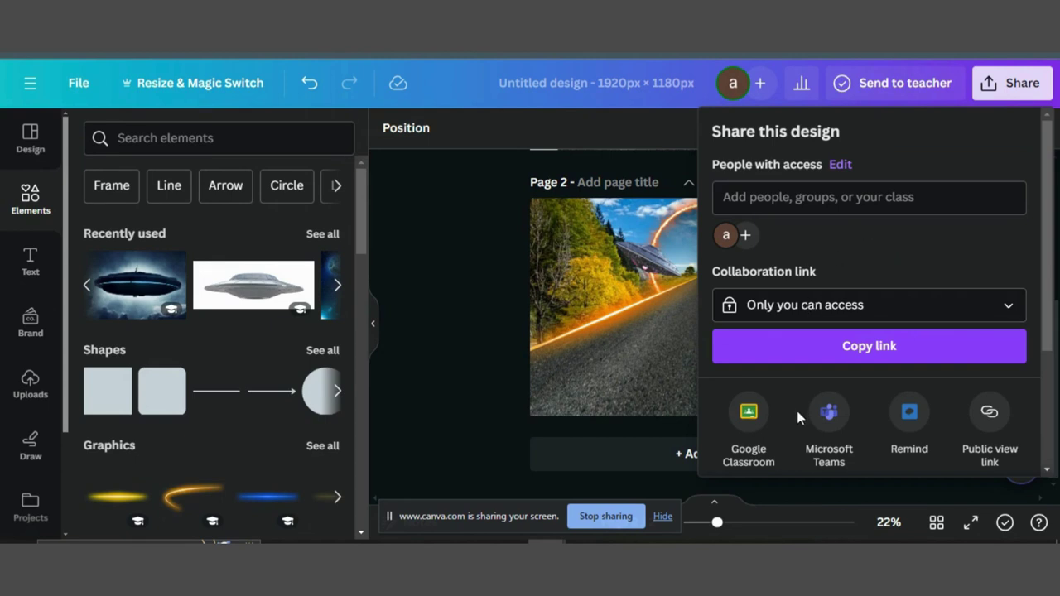
scroll(797, 411, down, 3)
click(797, 338)
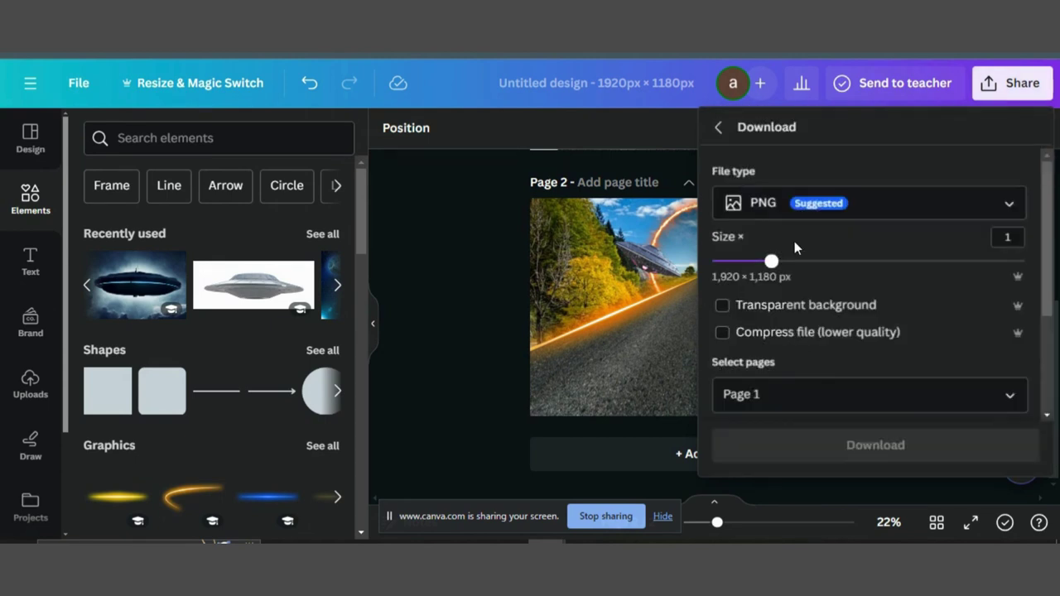
click(790, 304)
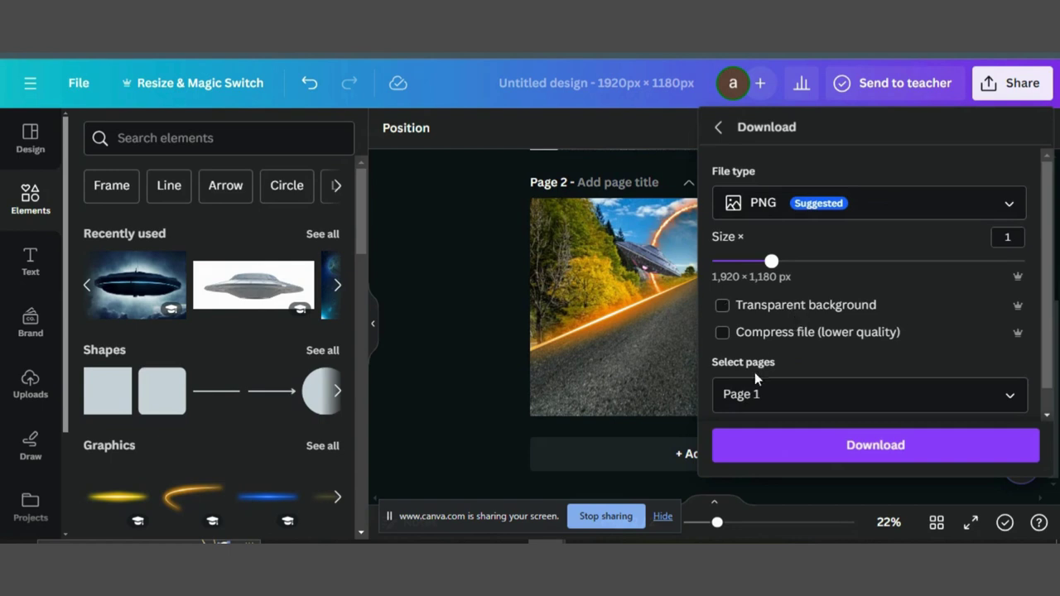
click(761, 399)
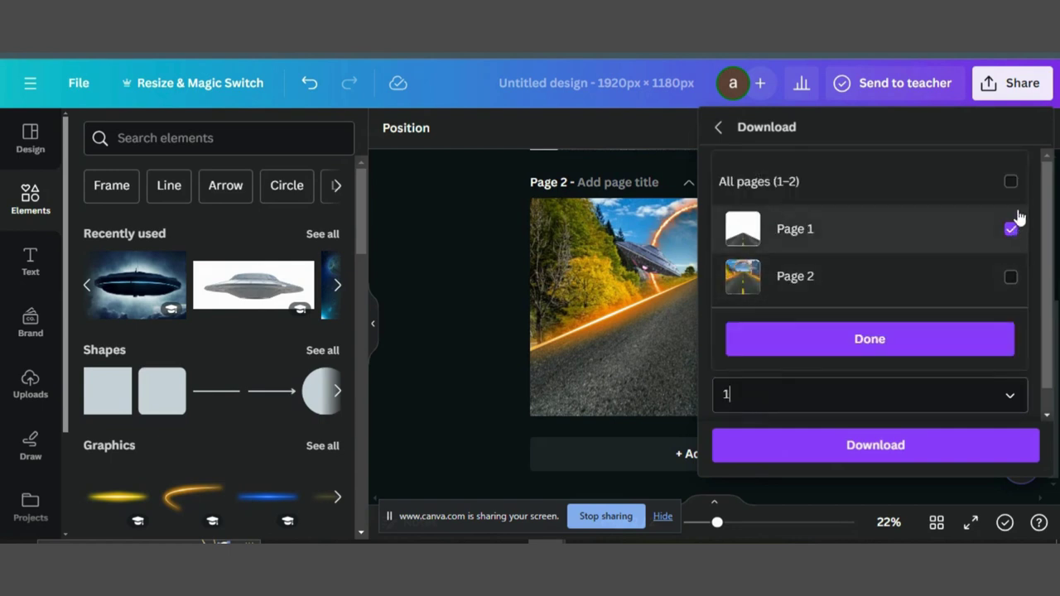
click(1012, 183)
click(1012, 183)
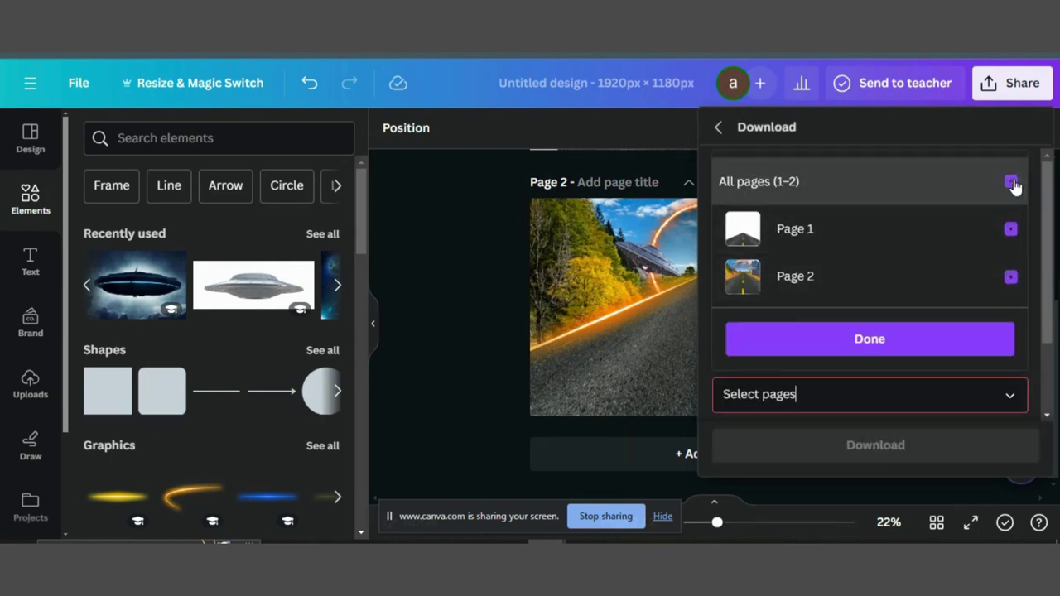
click(1012, 276)
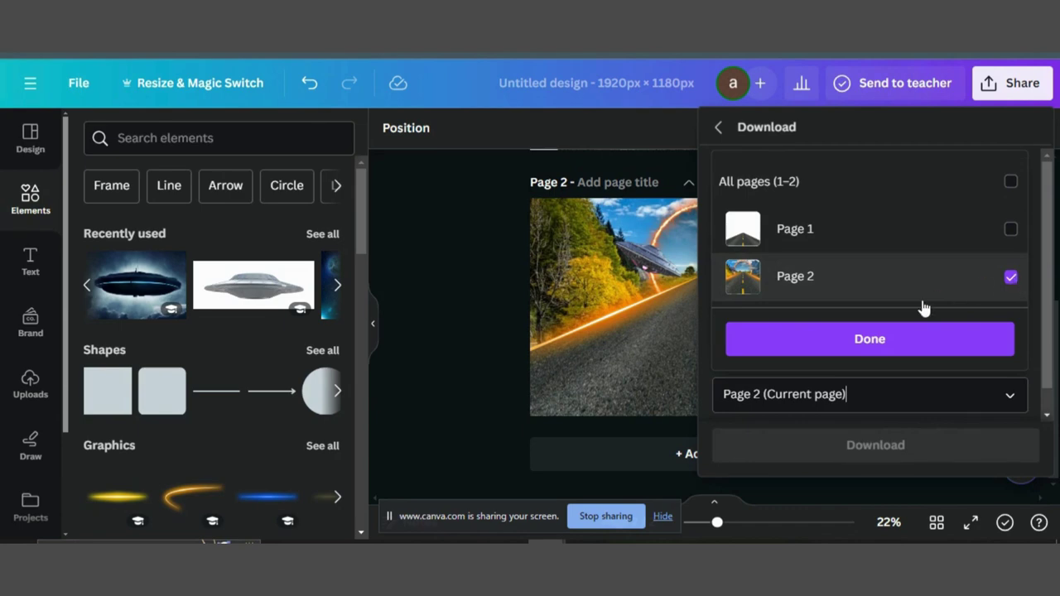
click(870, 341)
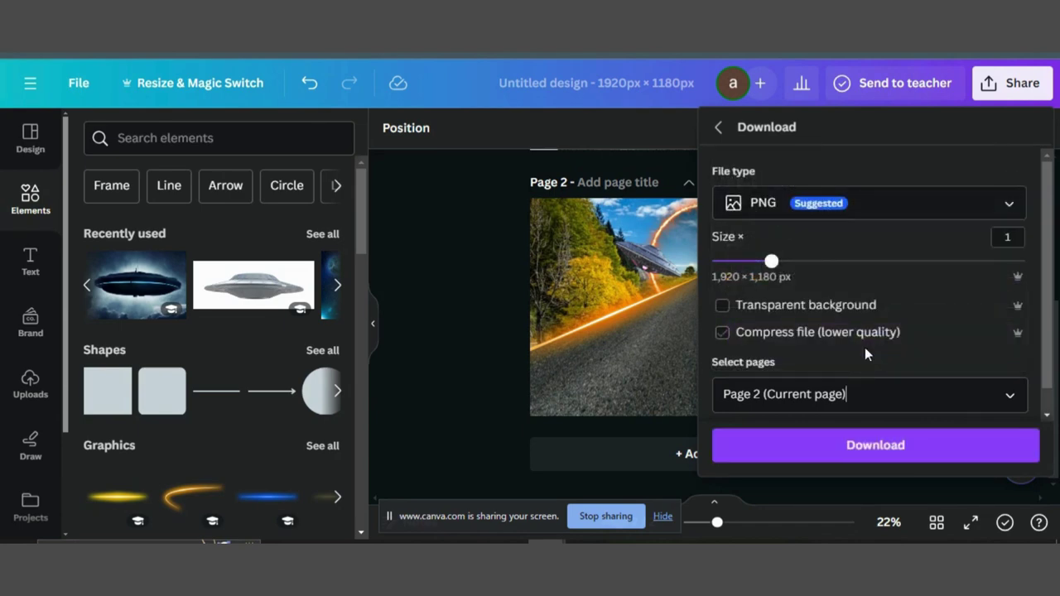
click(808, 454)
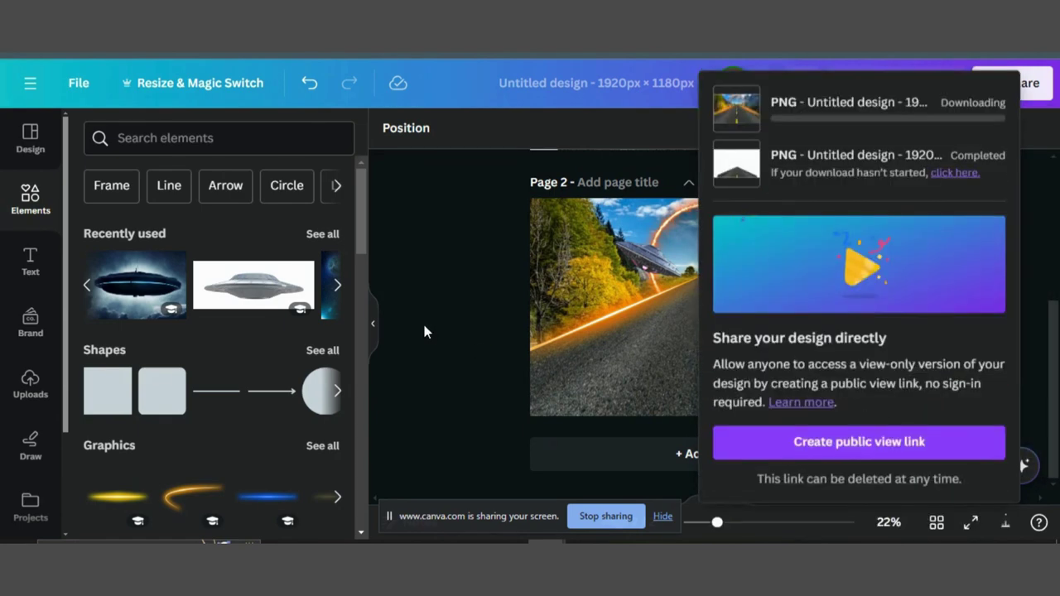
click(440, 328)
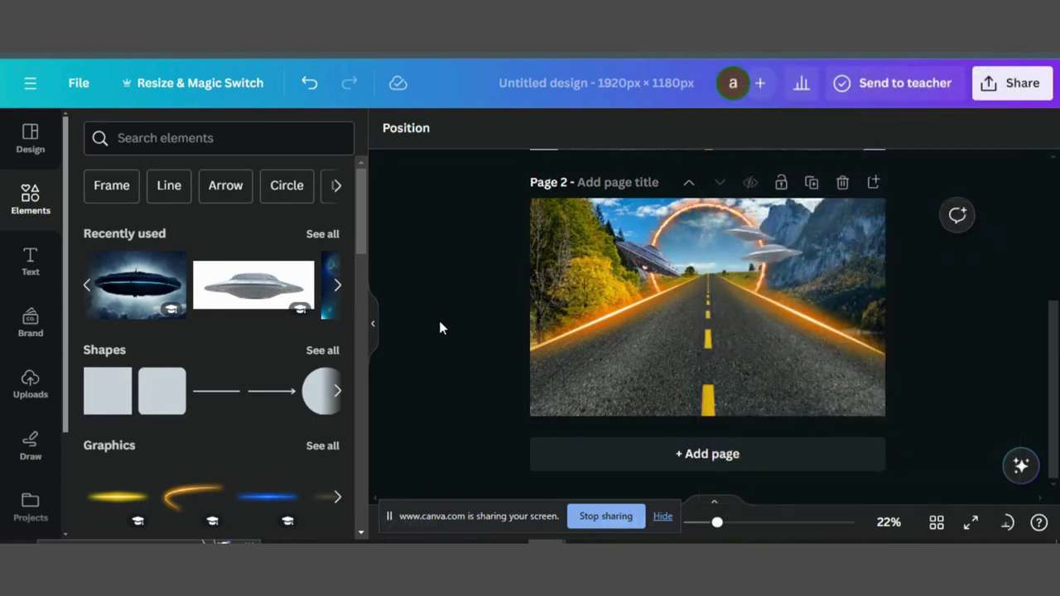